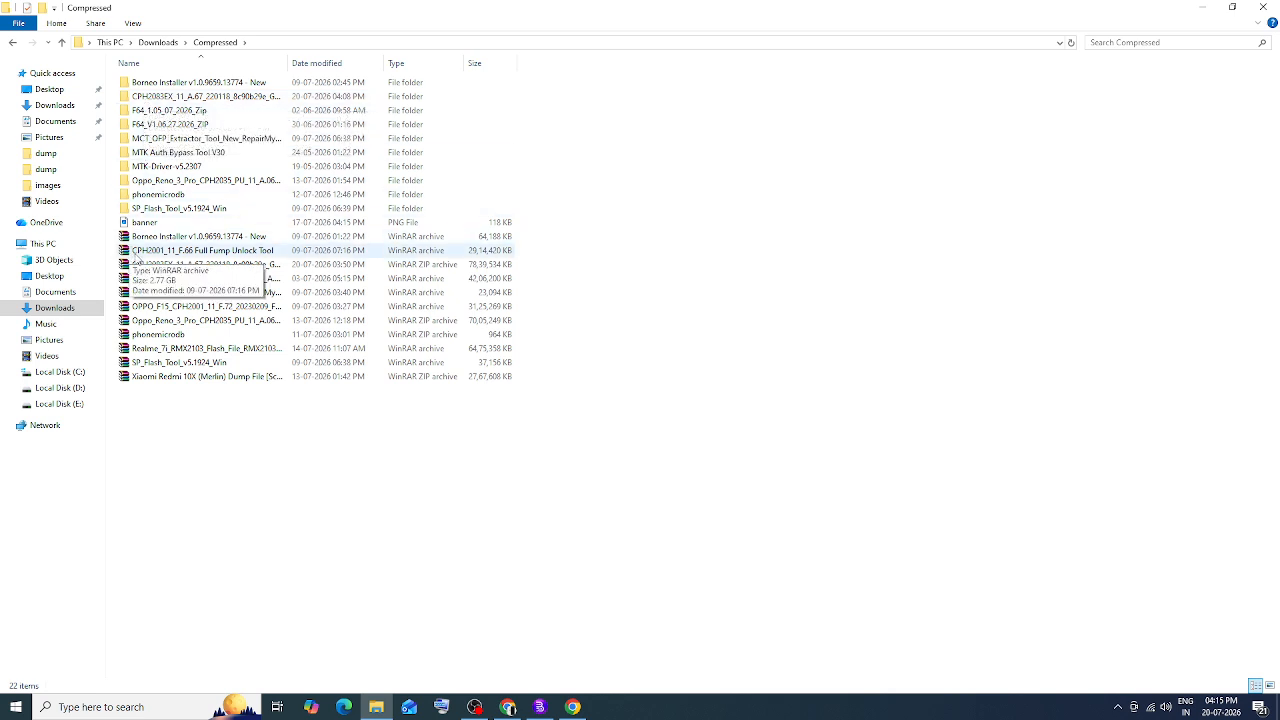
Open the extracted CPH2083EX_11_A.67_220118_8c90b29e_GsmMafia.Com_2 firmware folder and the folder nested inside it.
left_click(183, 266)
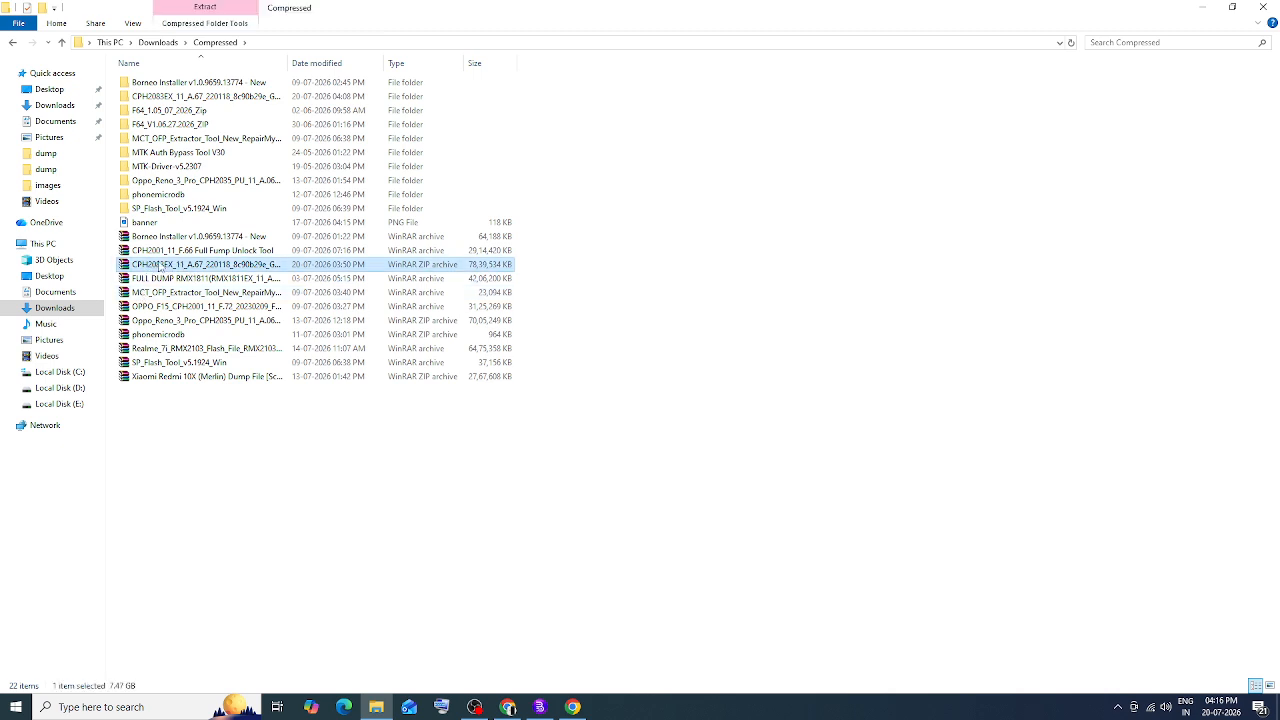
left_click(172, 97)
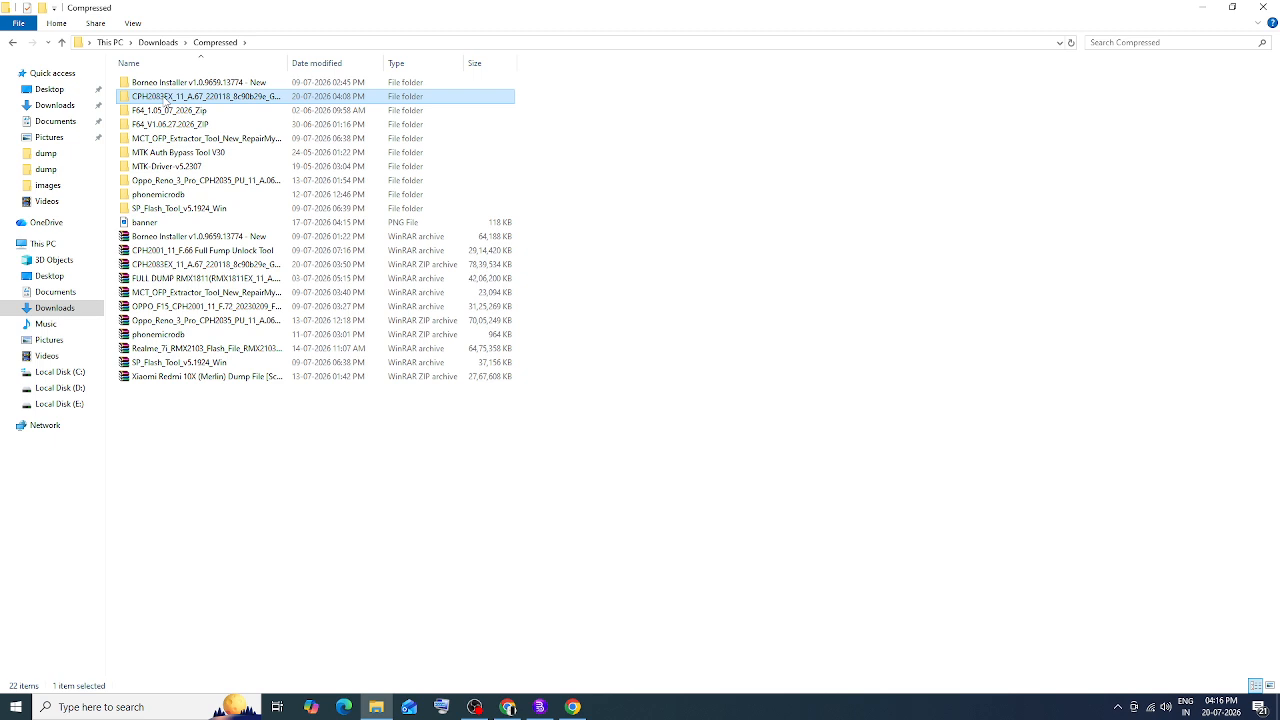
double_click(163, 99)
double_click(205, 86)
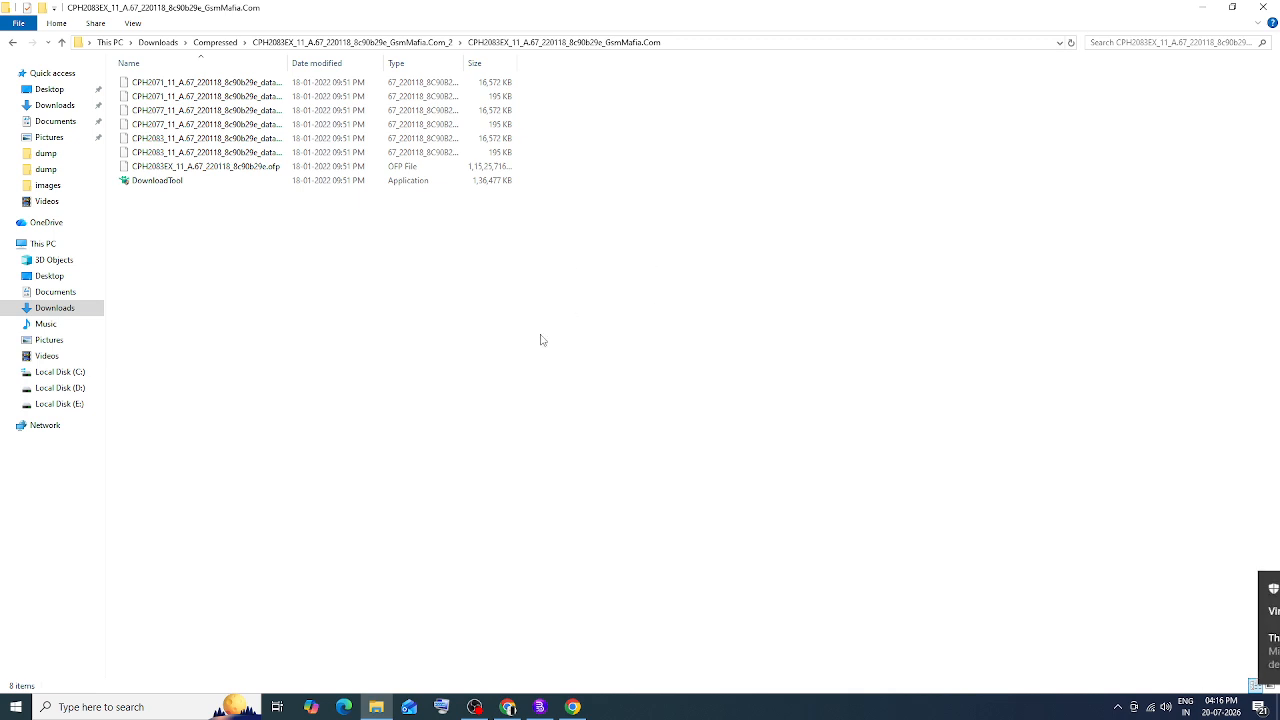
Examine the firmware files in the folder, especially CPH2083EX_11_A.67_220118_8c90b29e.ofp, and minimize the File Explorer window.
left_click_drag(657, 224, 112, 70)
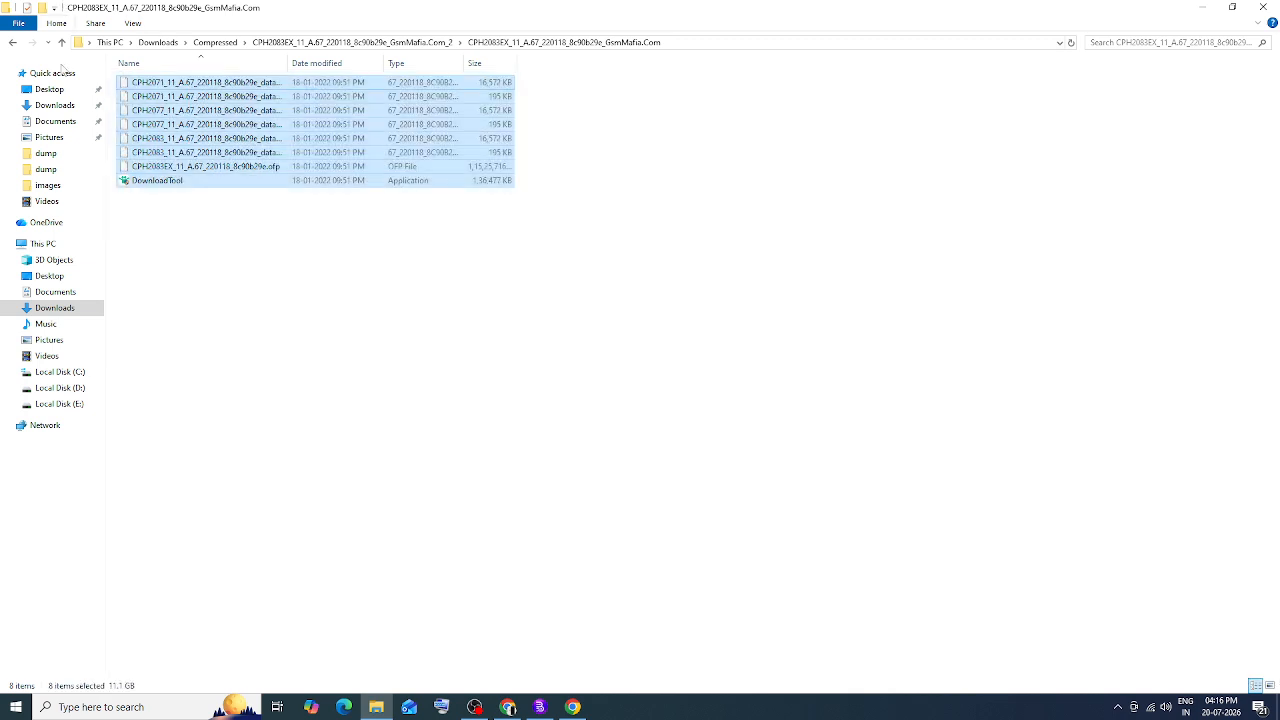
left_click(528, 231)
left_click_drag(648, 228, 116, 70)
left_click(291, 232)
left_click(272, 168)
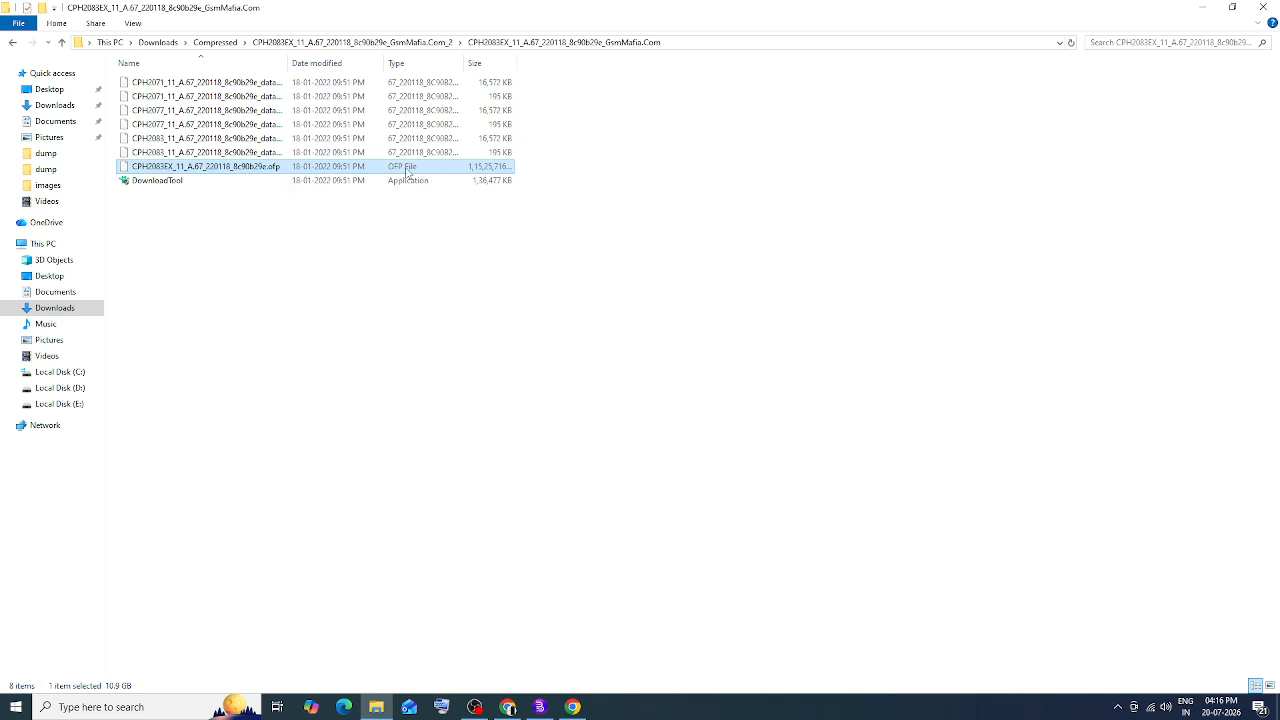
left_click(1207, 10)
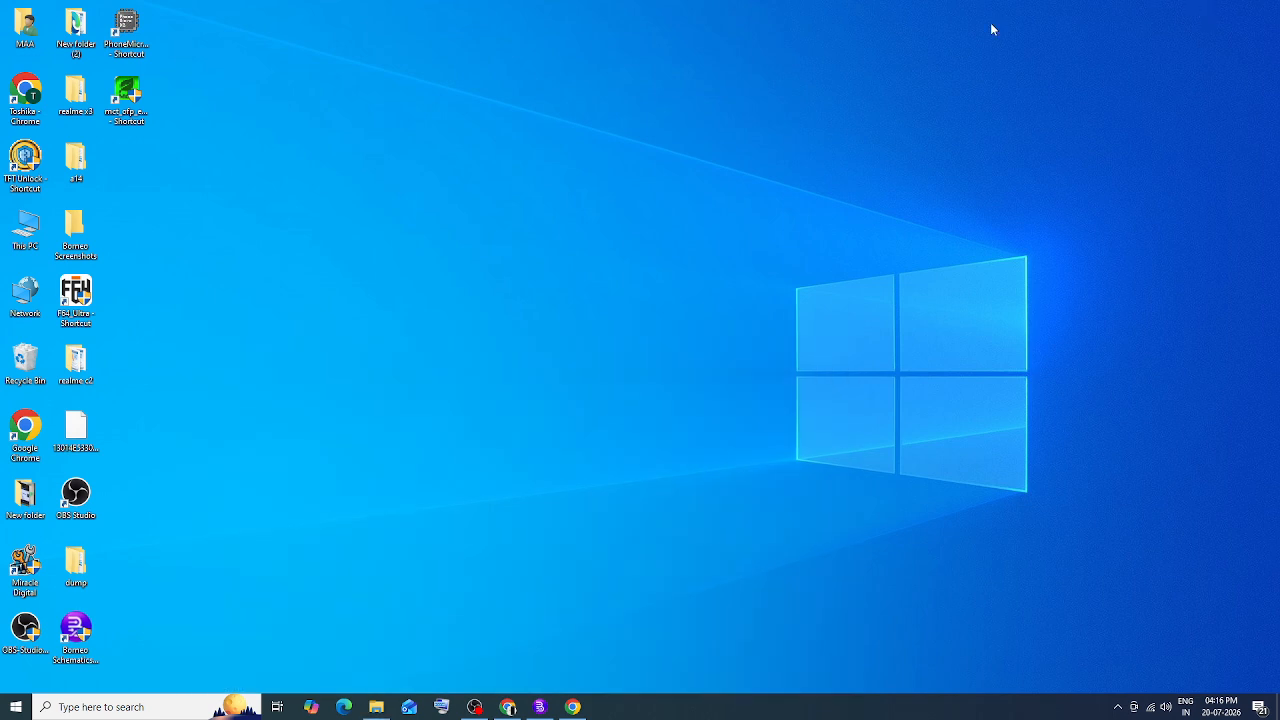
Launch MCT OFP Extractor and load CPH2083EX_11_A.67_220118_8c90b29e.ofp from the nested firmware folder in Downloads\Compressed.
left_click(125, 95)
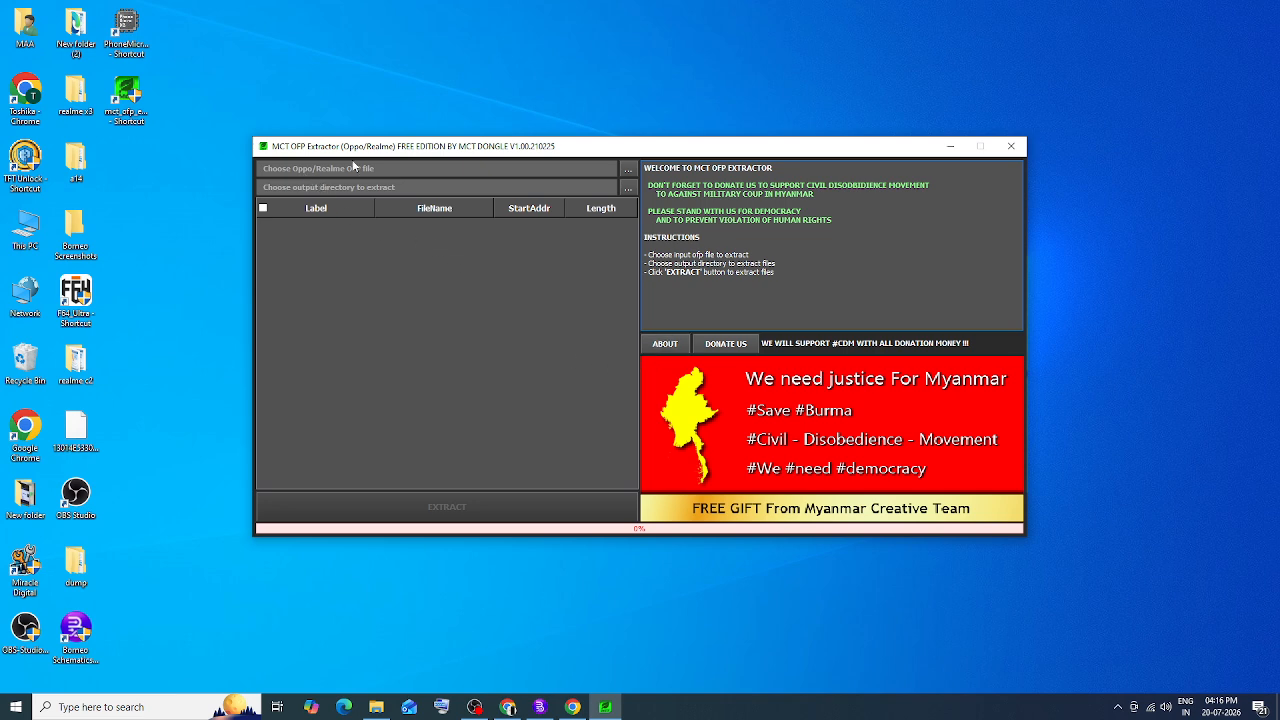
left_click(629, 171)
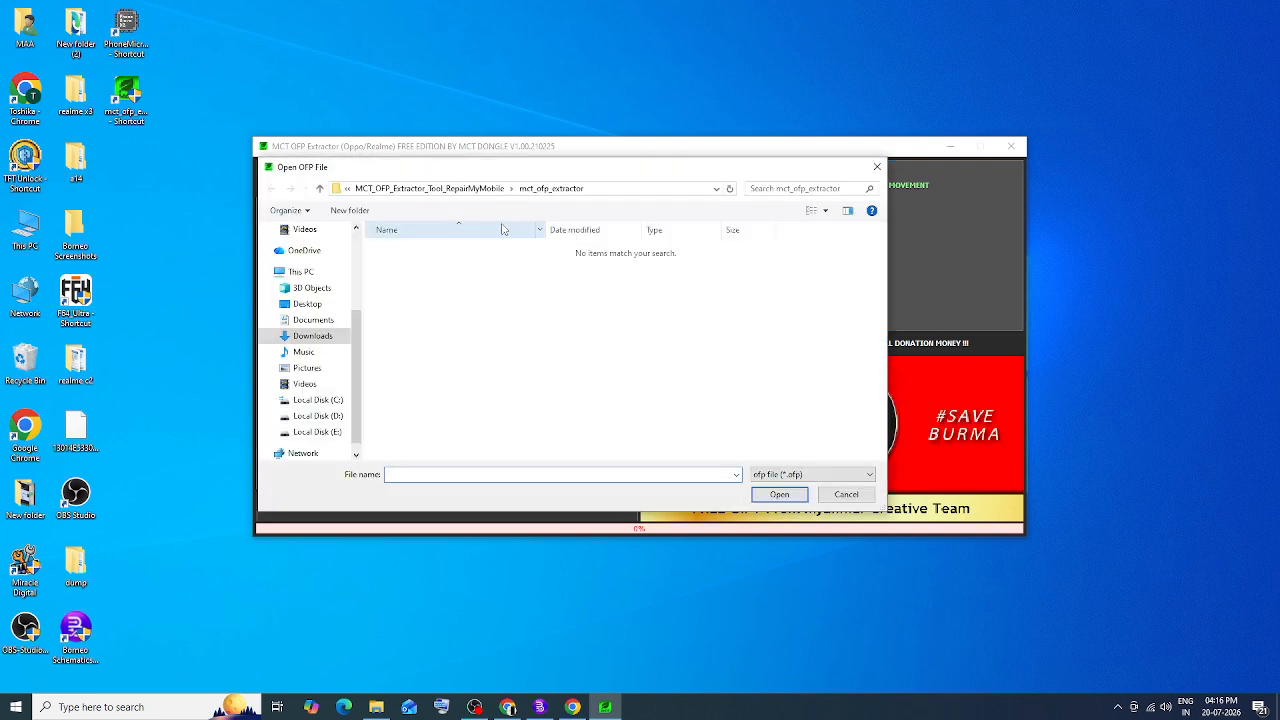
left_click(312, 340)
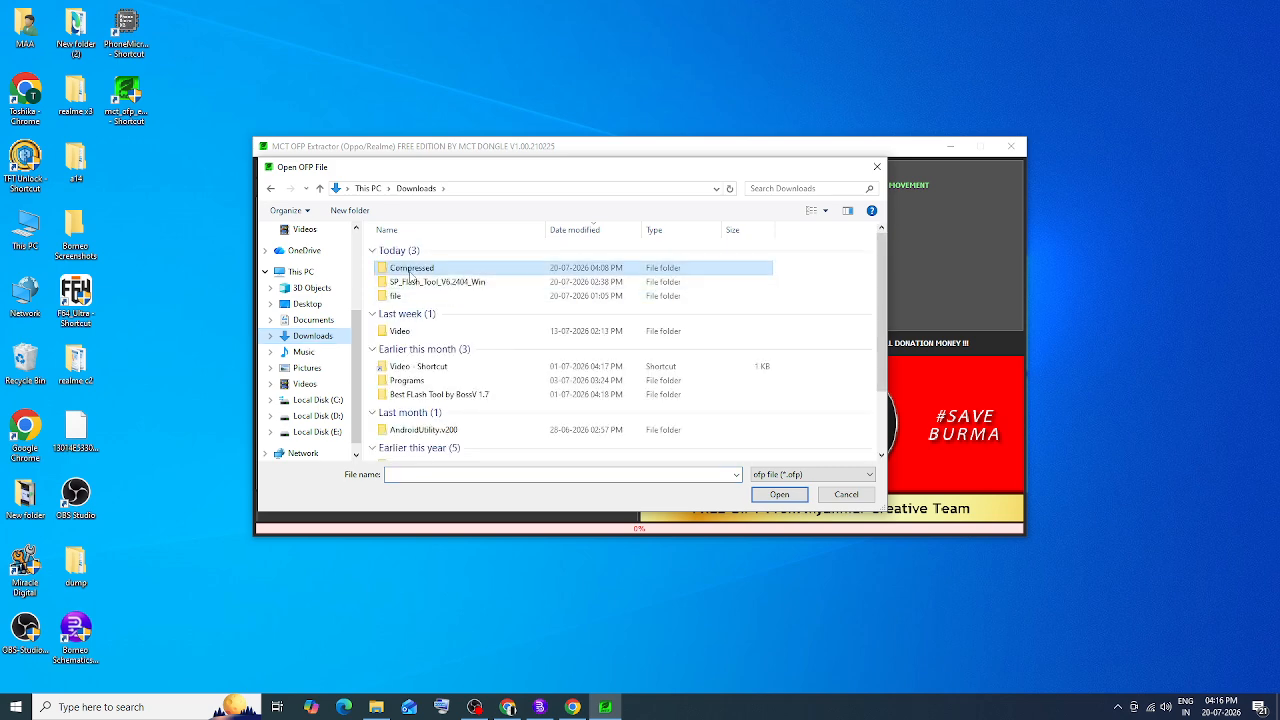
double_click(409, 270)
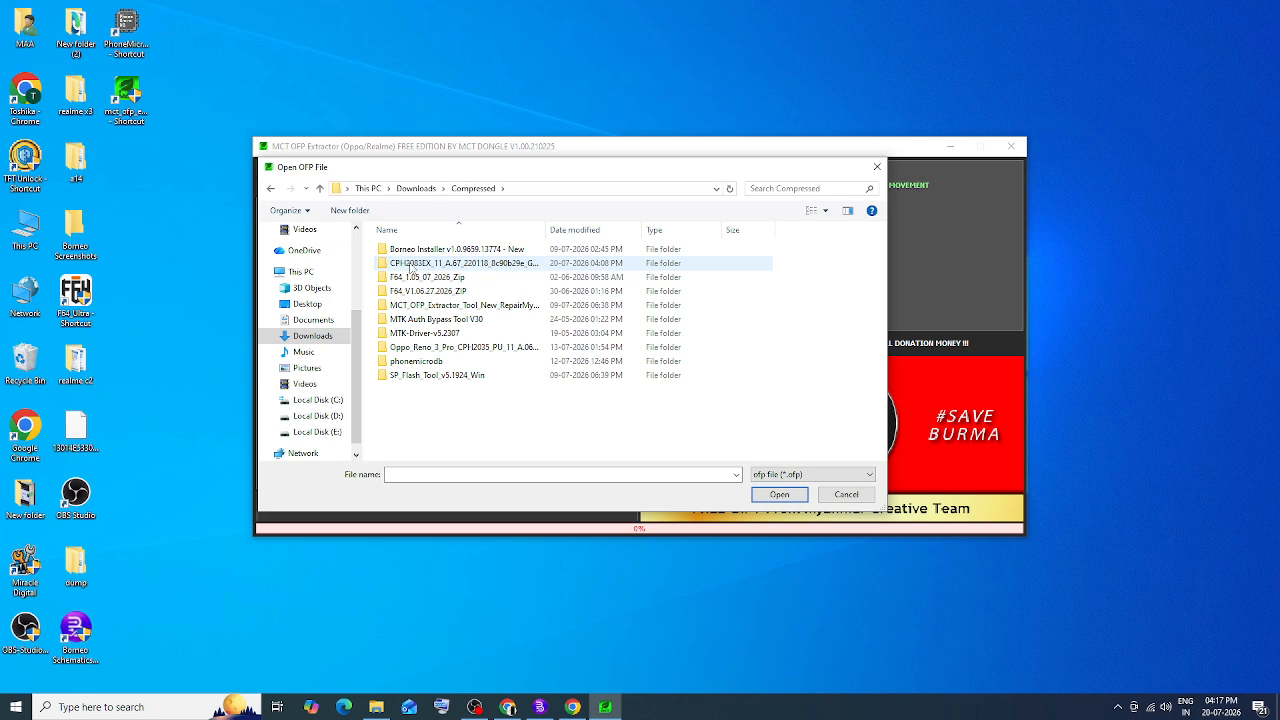
double_click(428, 265)
left_click(447, 250)
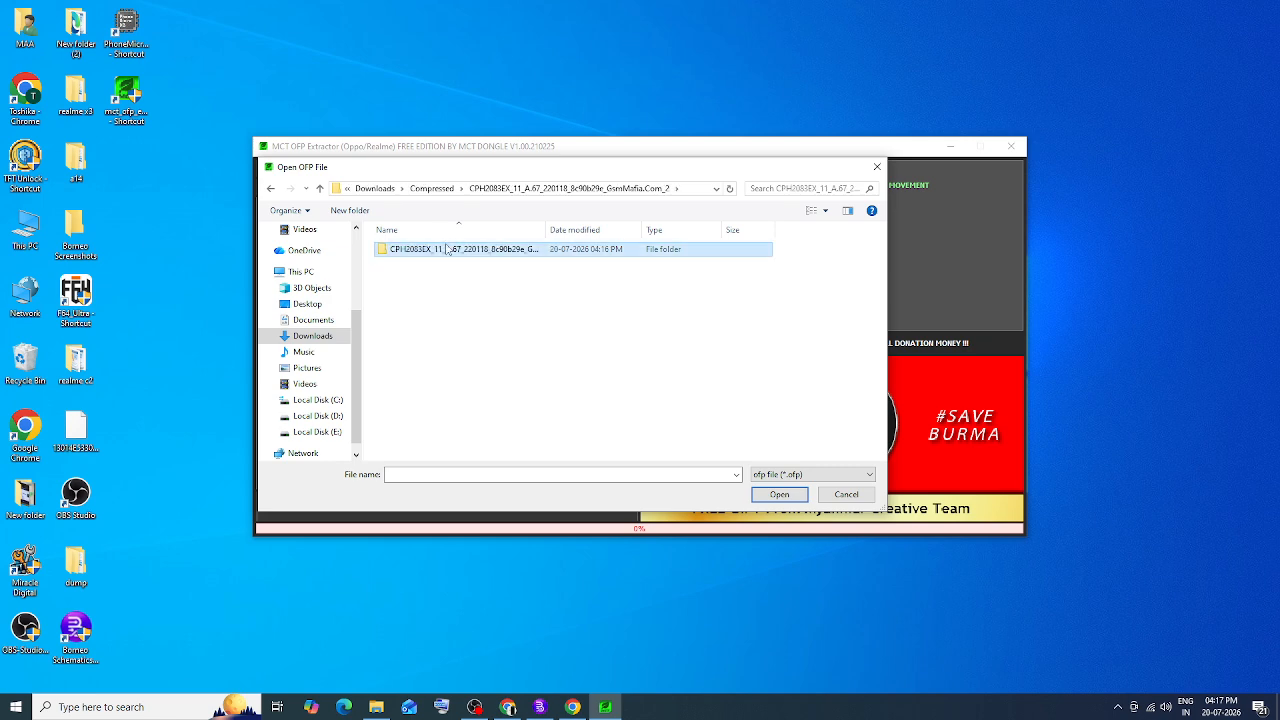
double_click(447, 250)
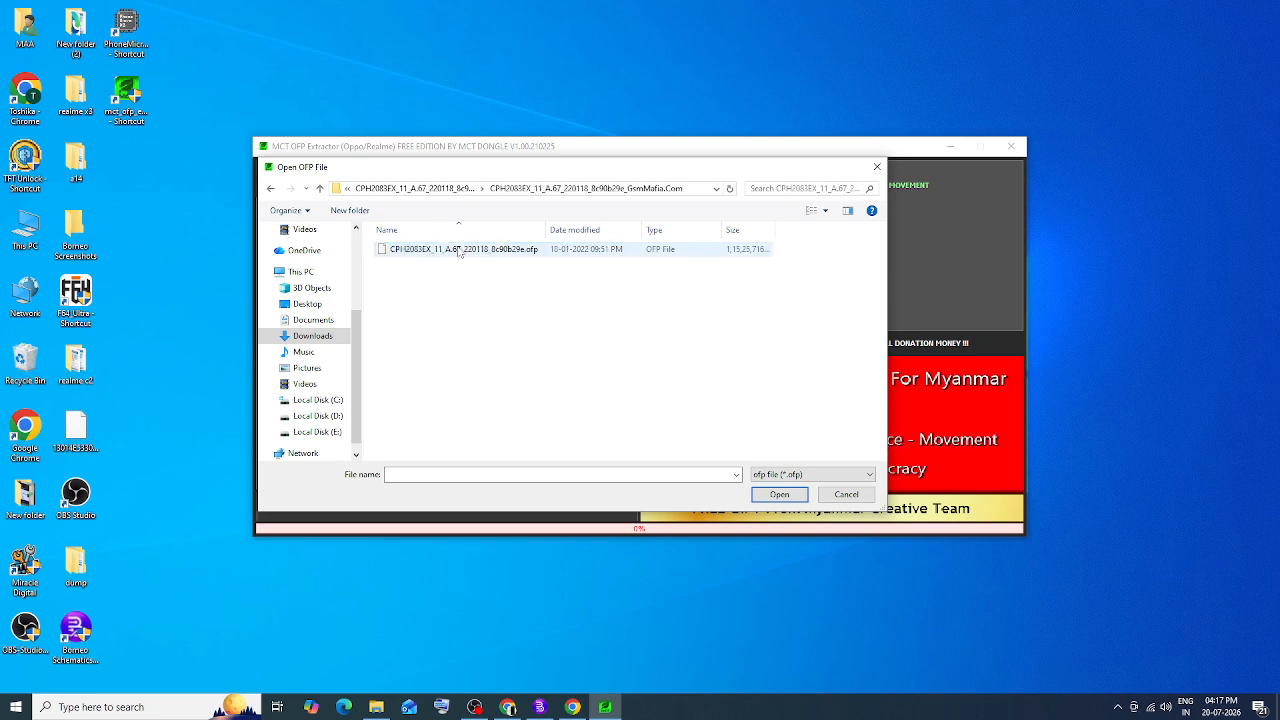
double_click(520, 255)
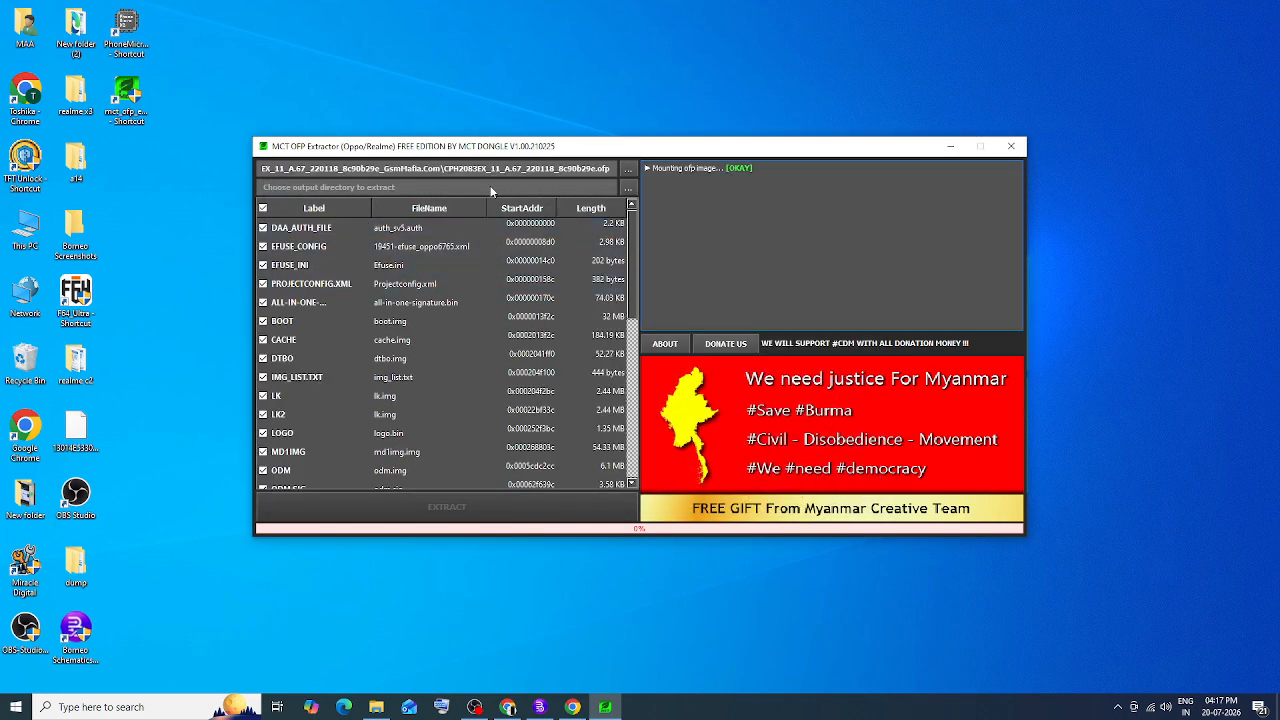
Start choosing the extraction output directory and look through the folders on Local Disk (E:) and Local Disk (D:).
left_click(628, 194)
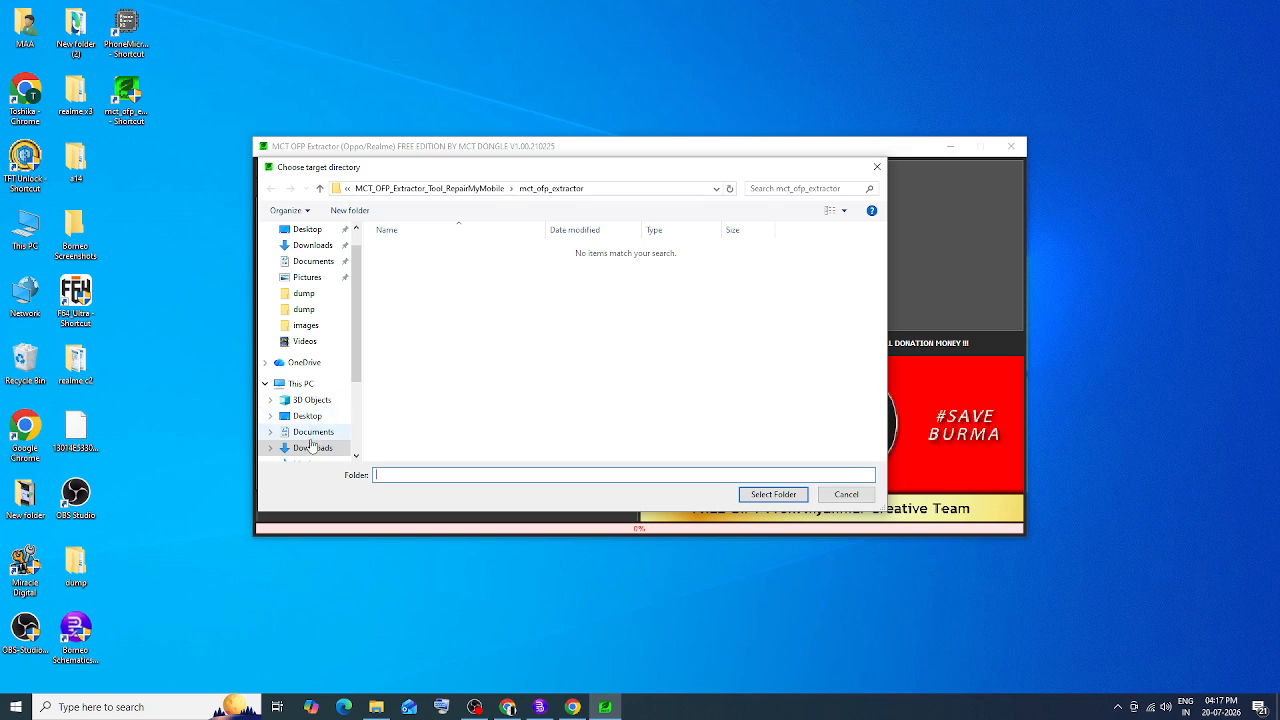
scroll(313, 447, "down", 1)
scroll(318, 433, "down", 2)
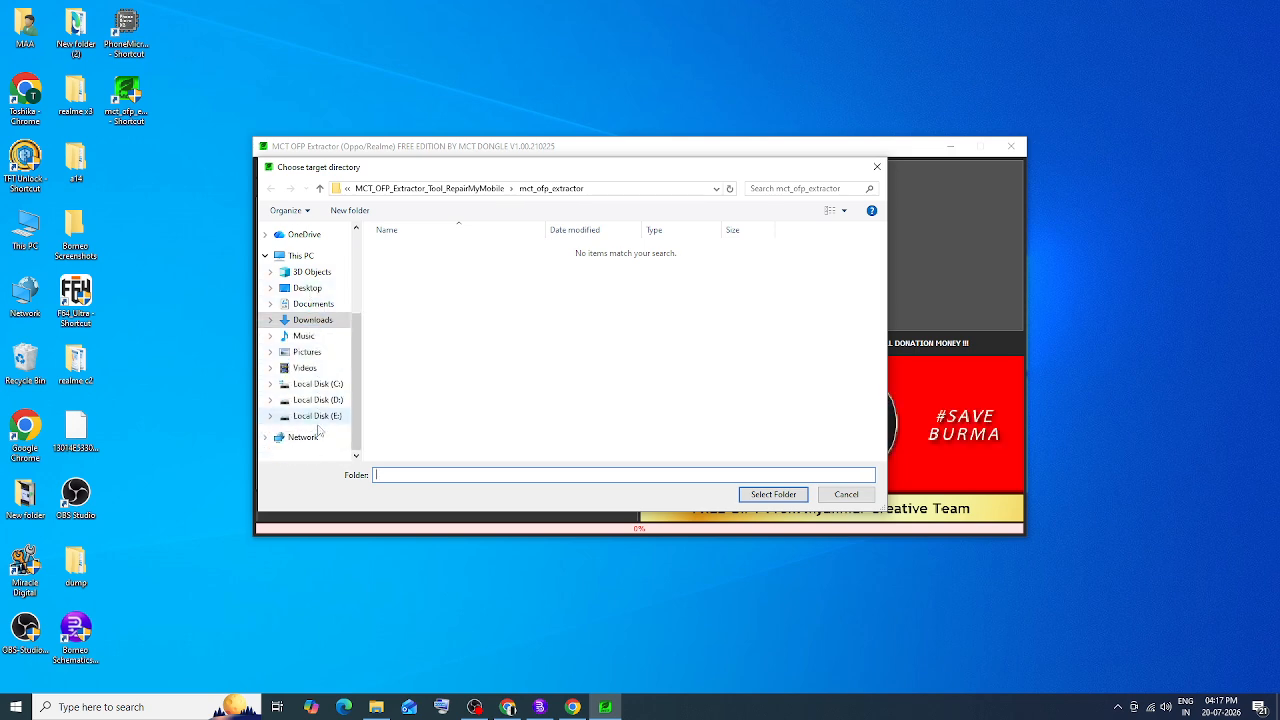
left_click(320, 422)
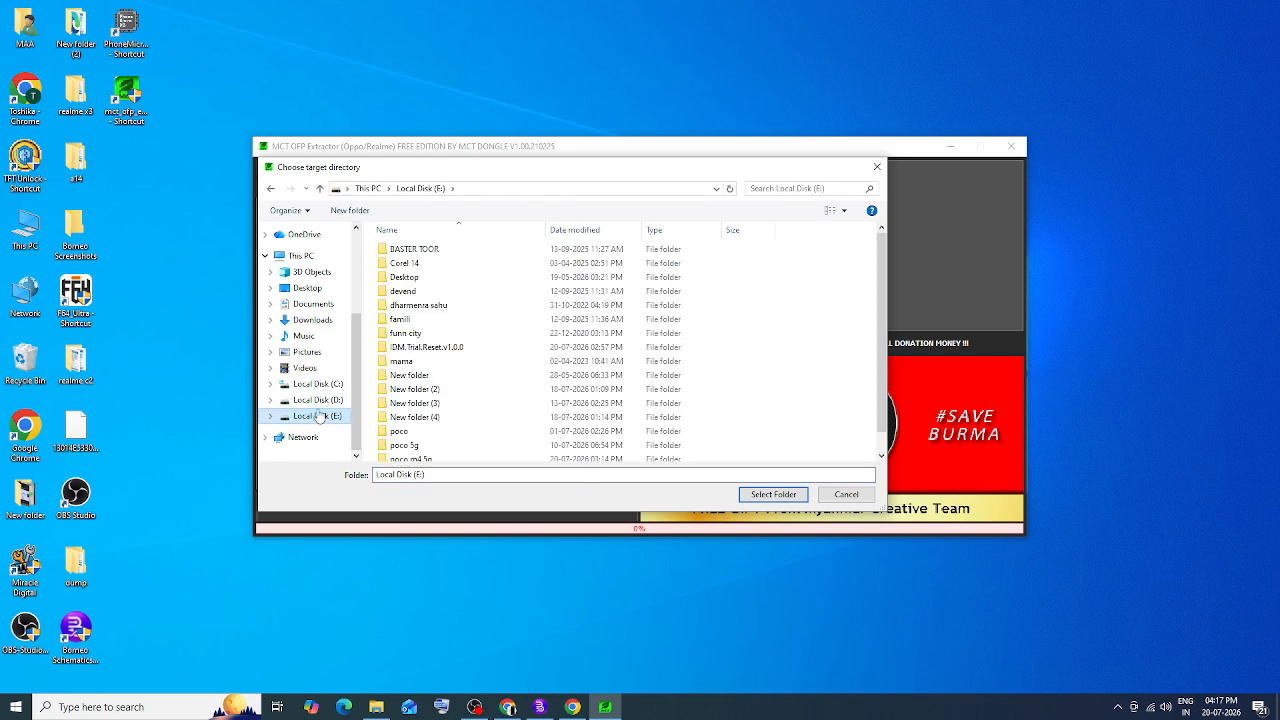
scroll(486, 420, "down", 1)
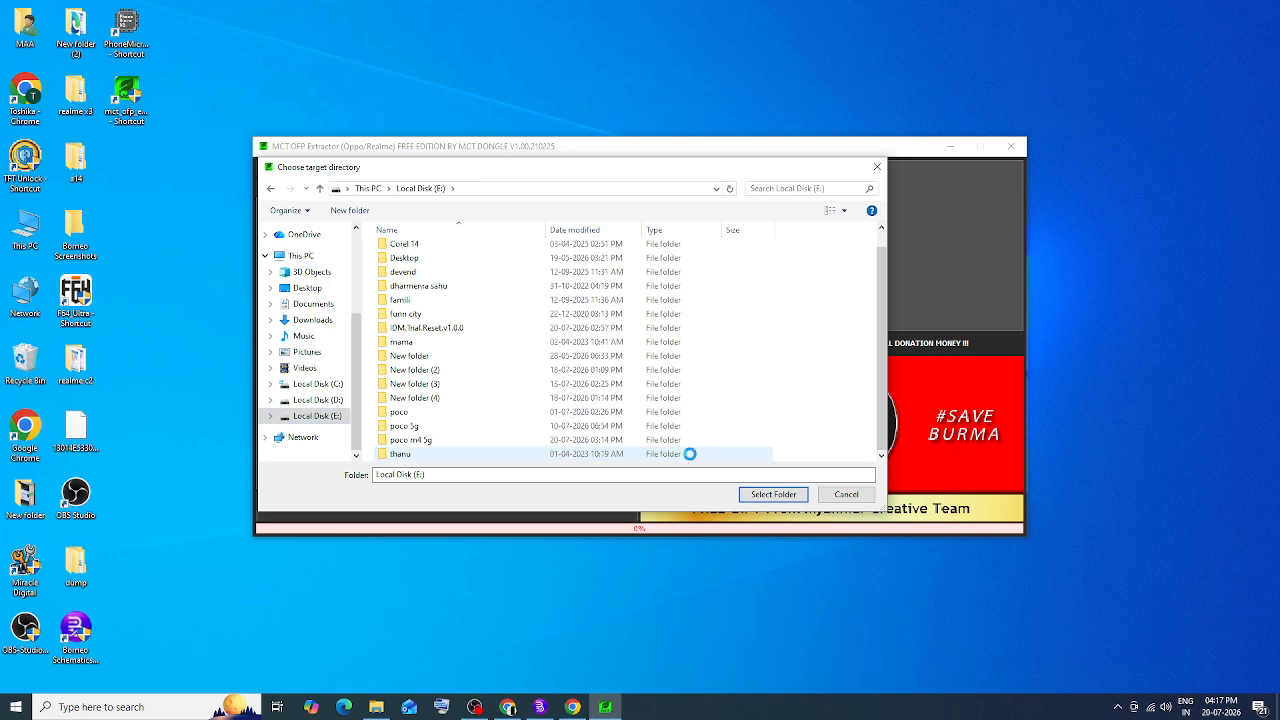
right_click(690, 454)
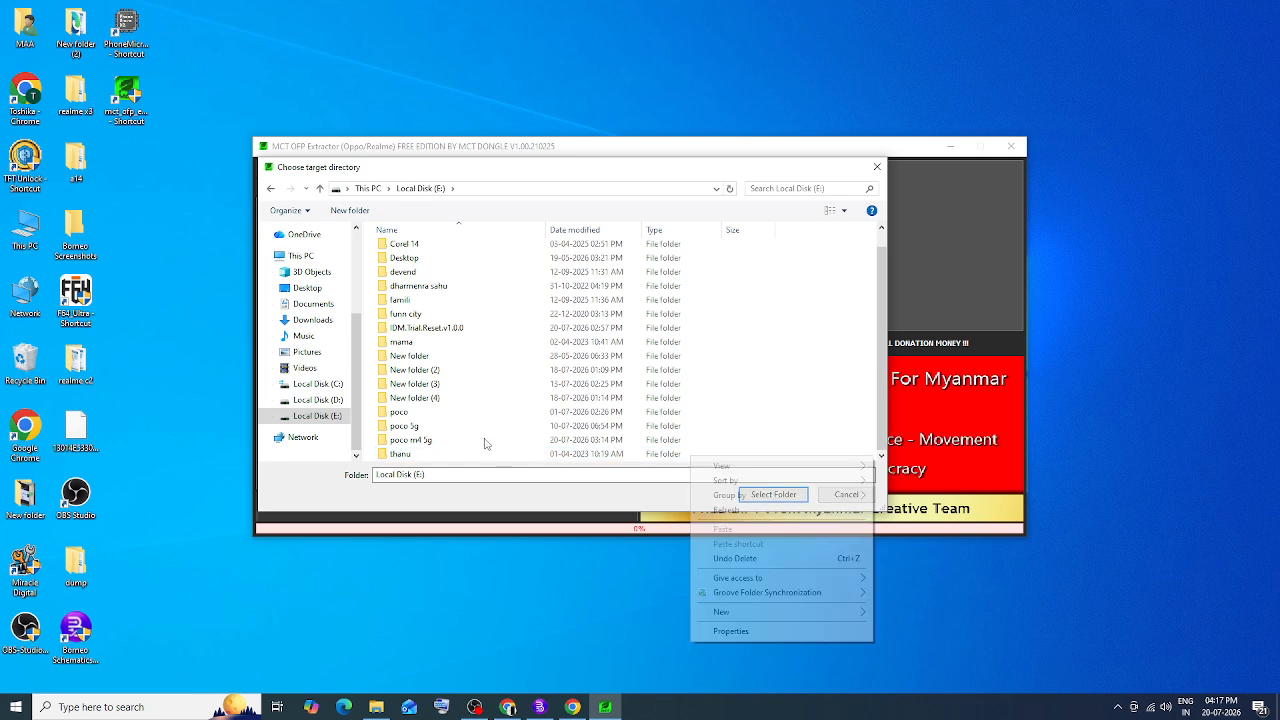
left_click(308, 400)
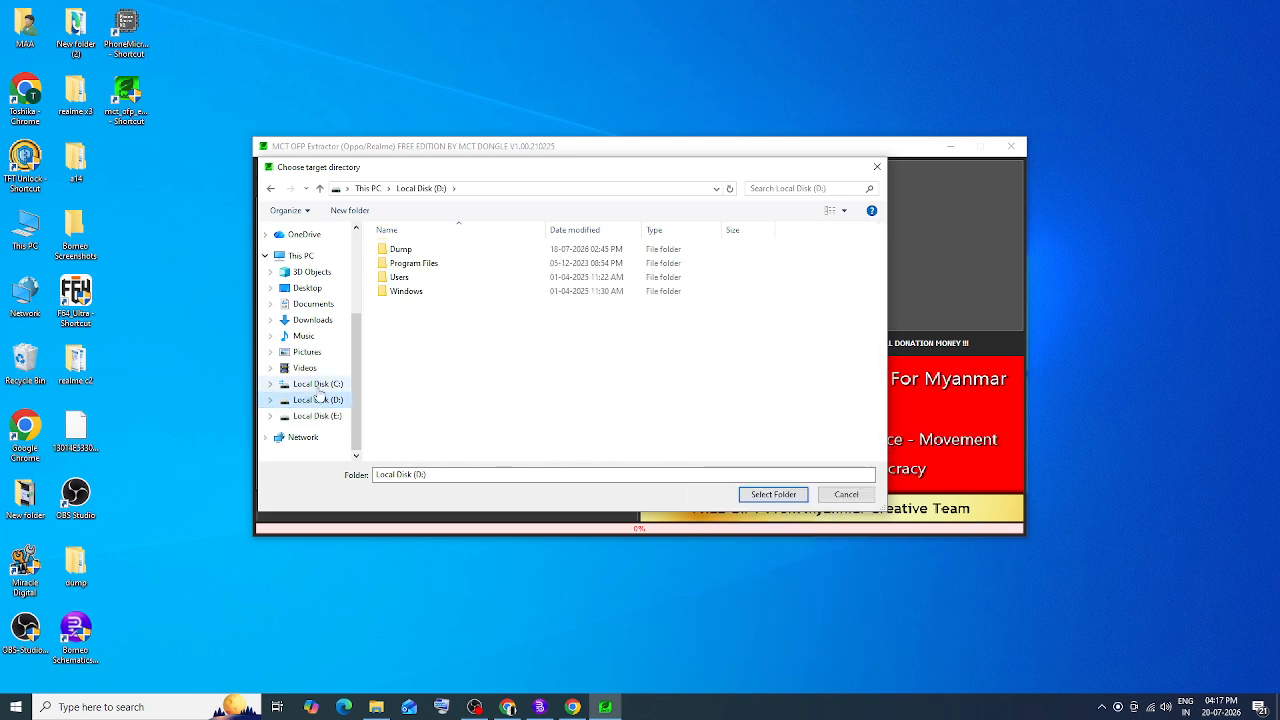
Create a folder named "oppo a12" on Local Disk (C:) from the target directory dialog.
left_click(316, 385)
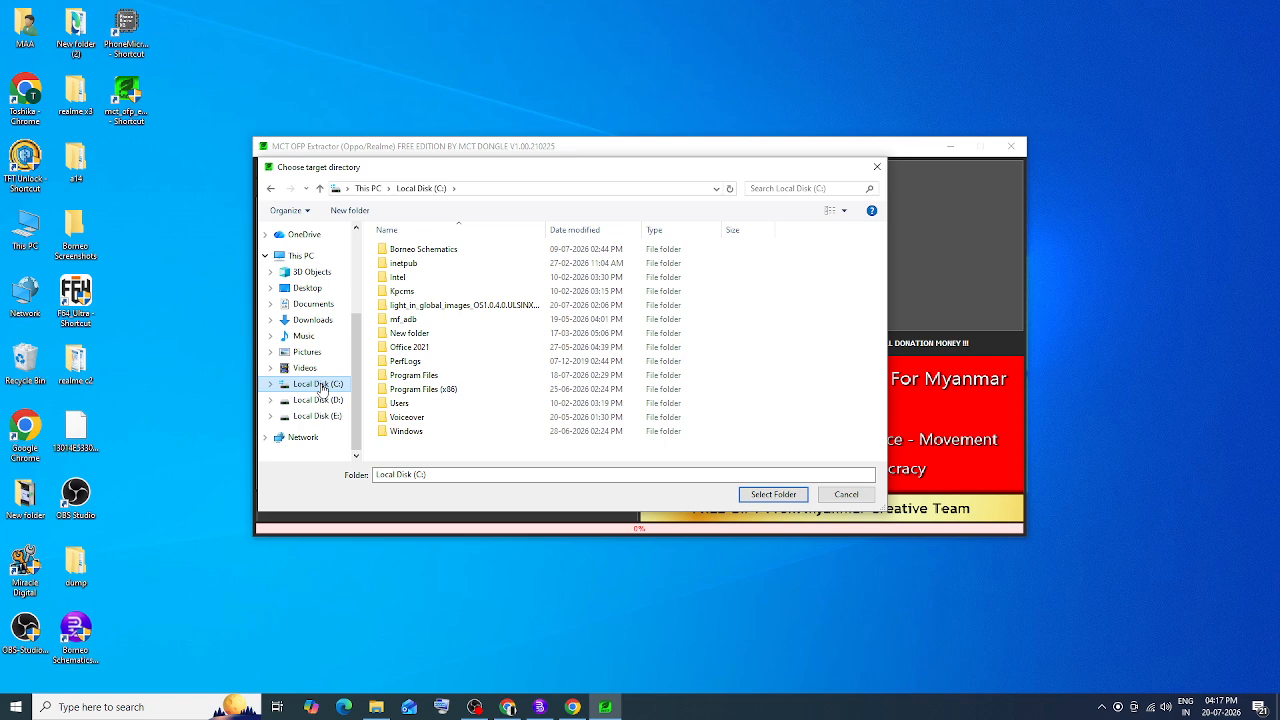
right_click(416, 455)
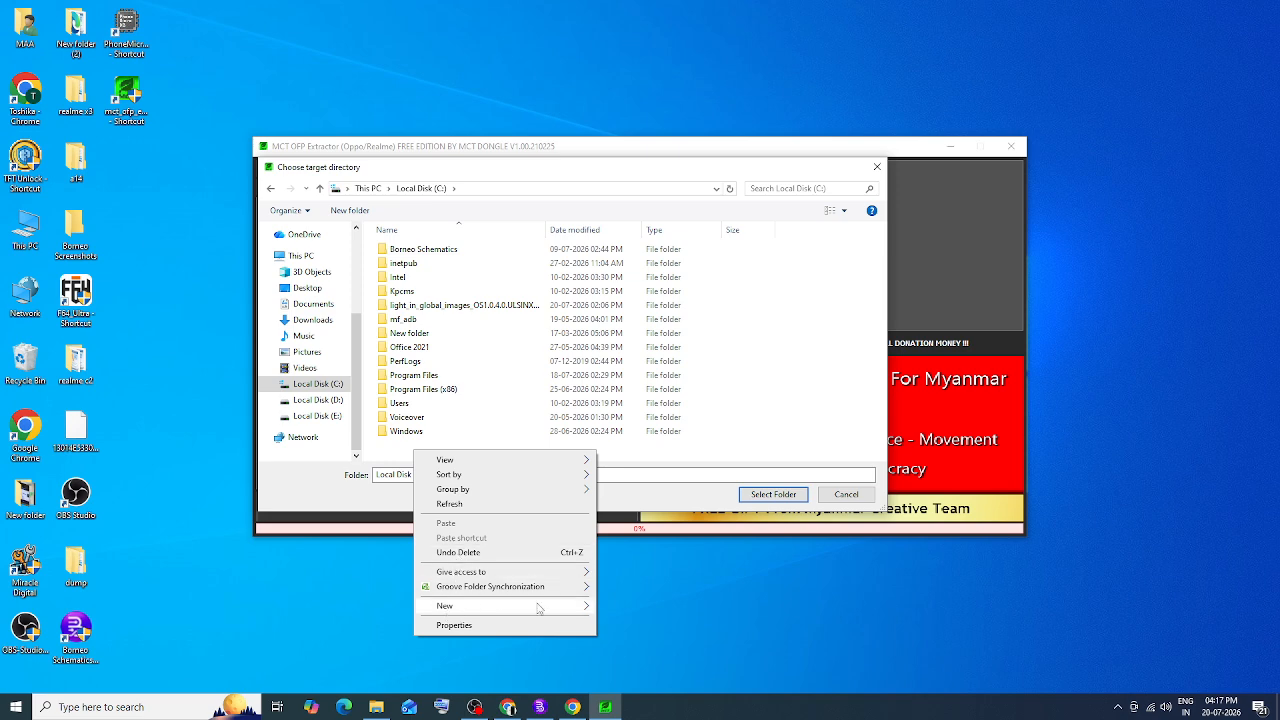
mouse_move(577, 612)
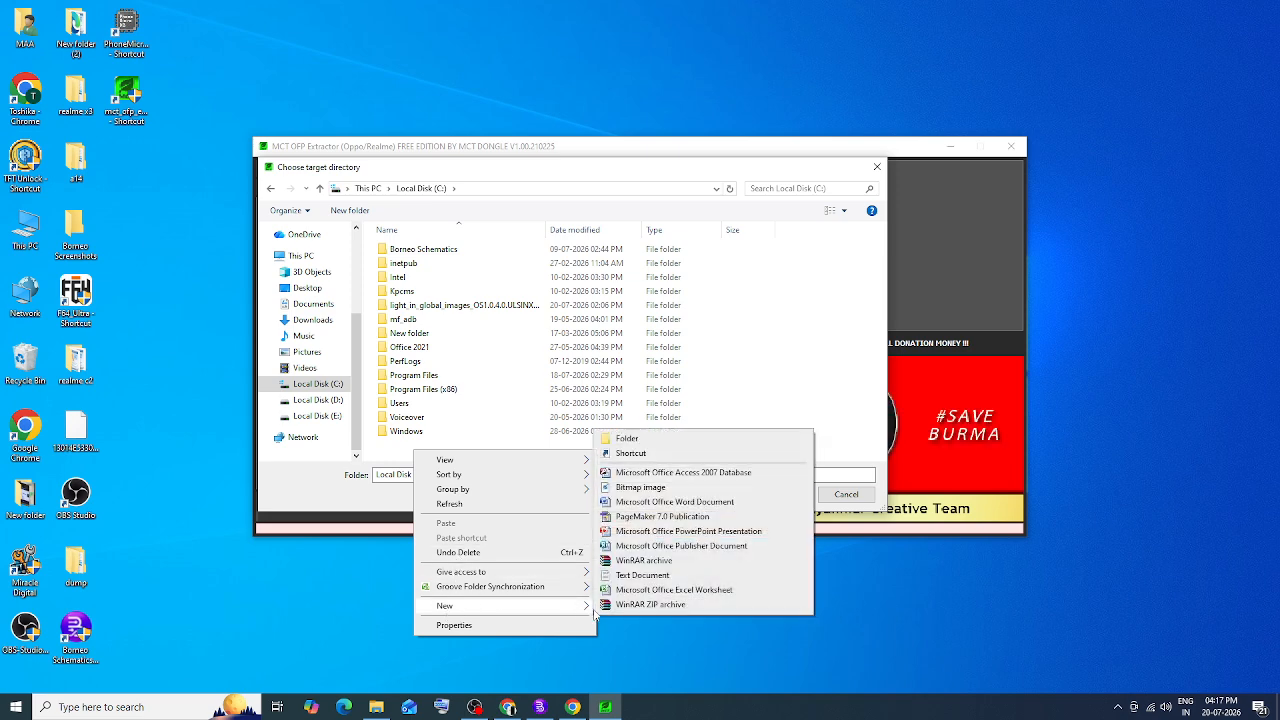
left_click(640, 441)
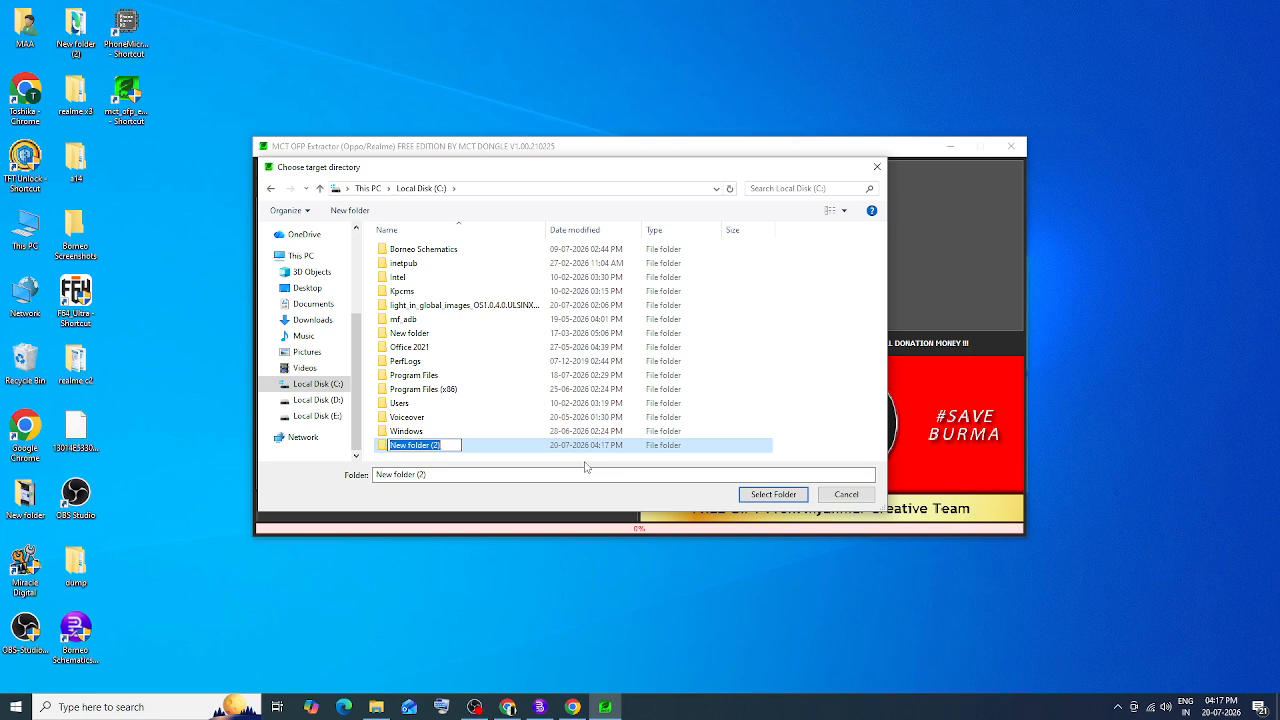
type("oppo a12")
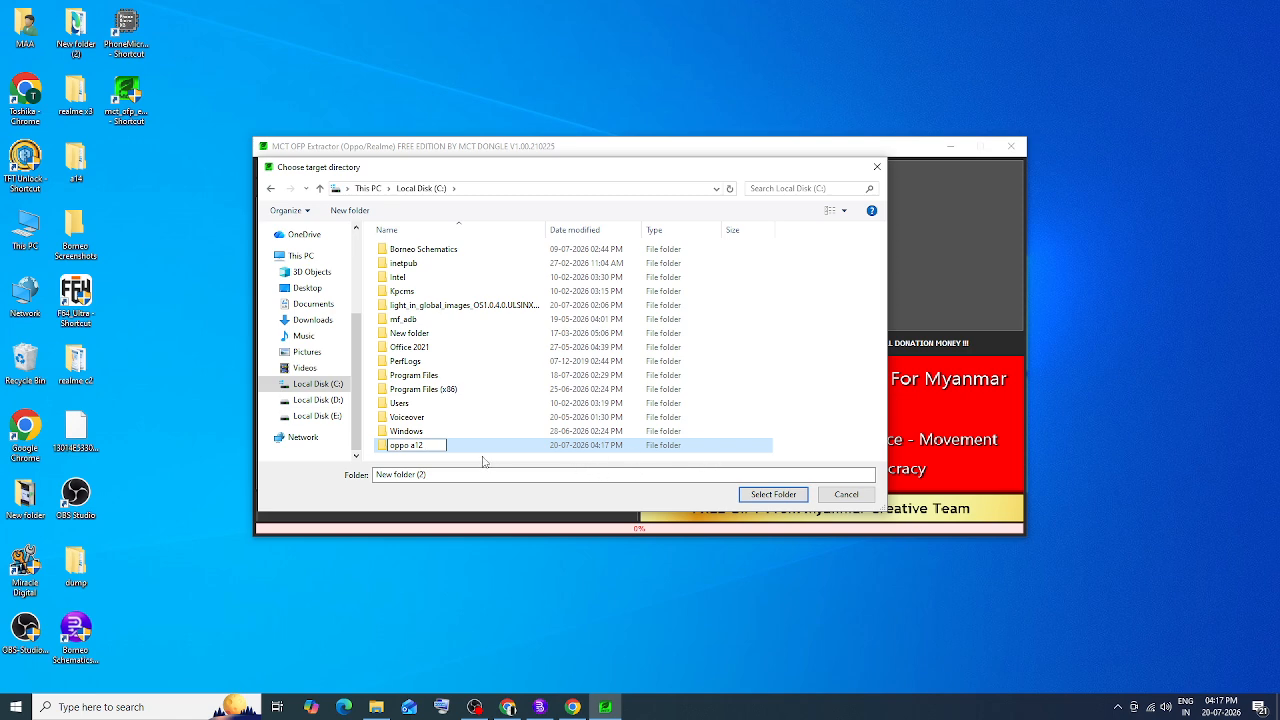
key("Return")
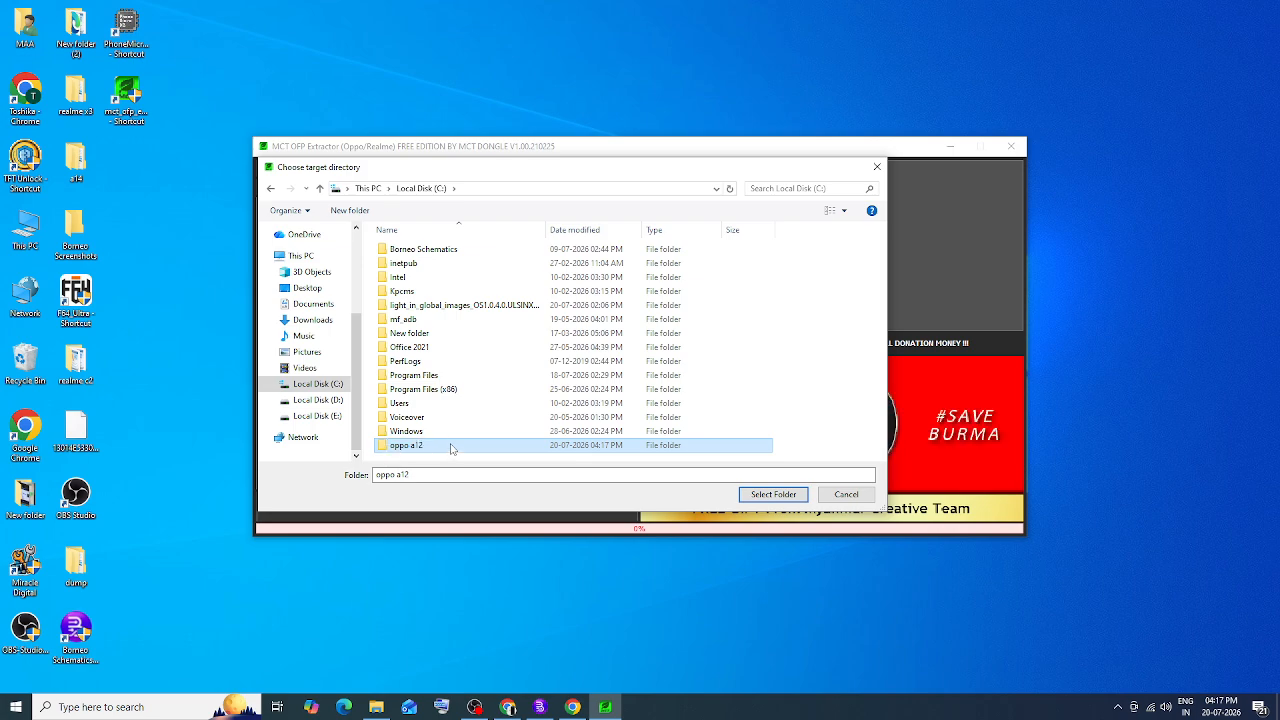
Set C:\oppo a12 as the output directory and start extracting all the listed firmware files.
double_click(448, 450)
left_click(773, 494)
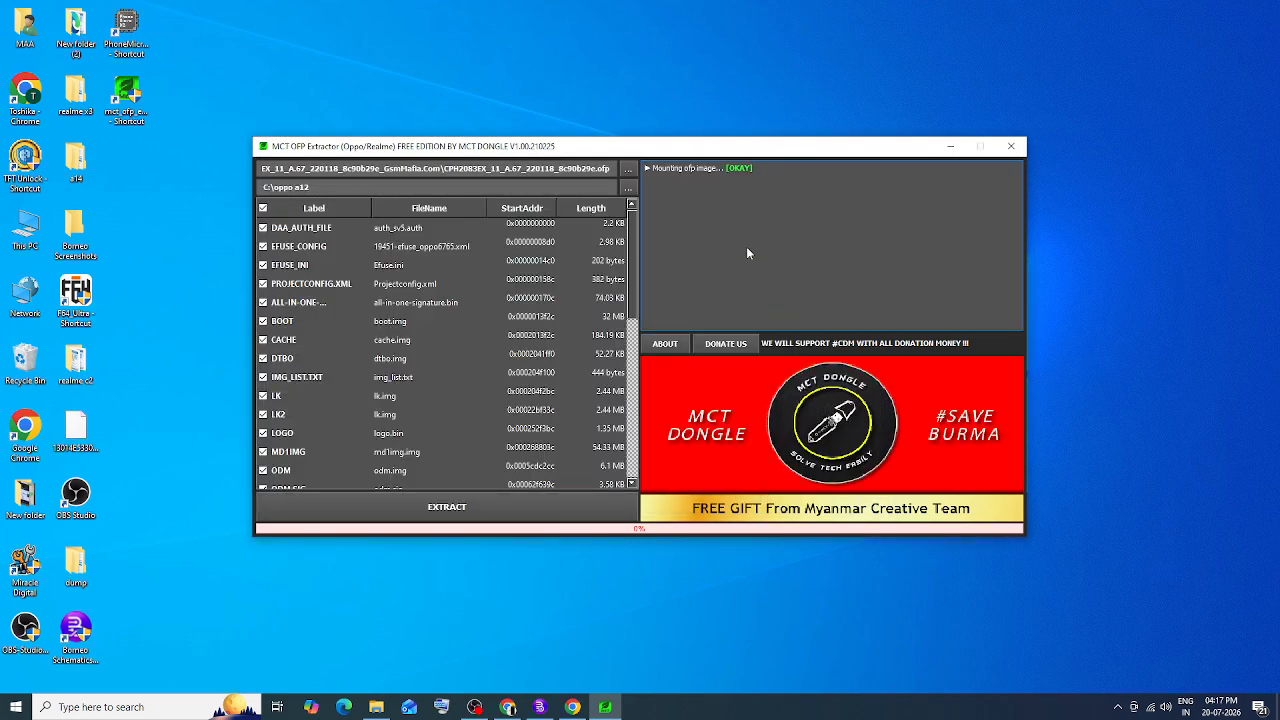
left_click(467, 512)
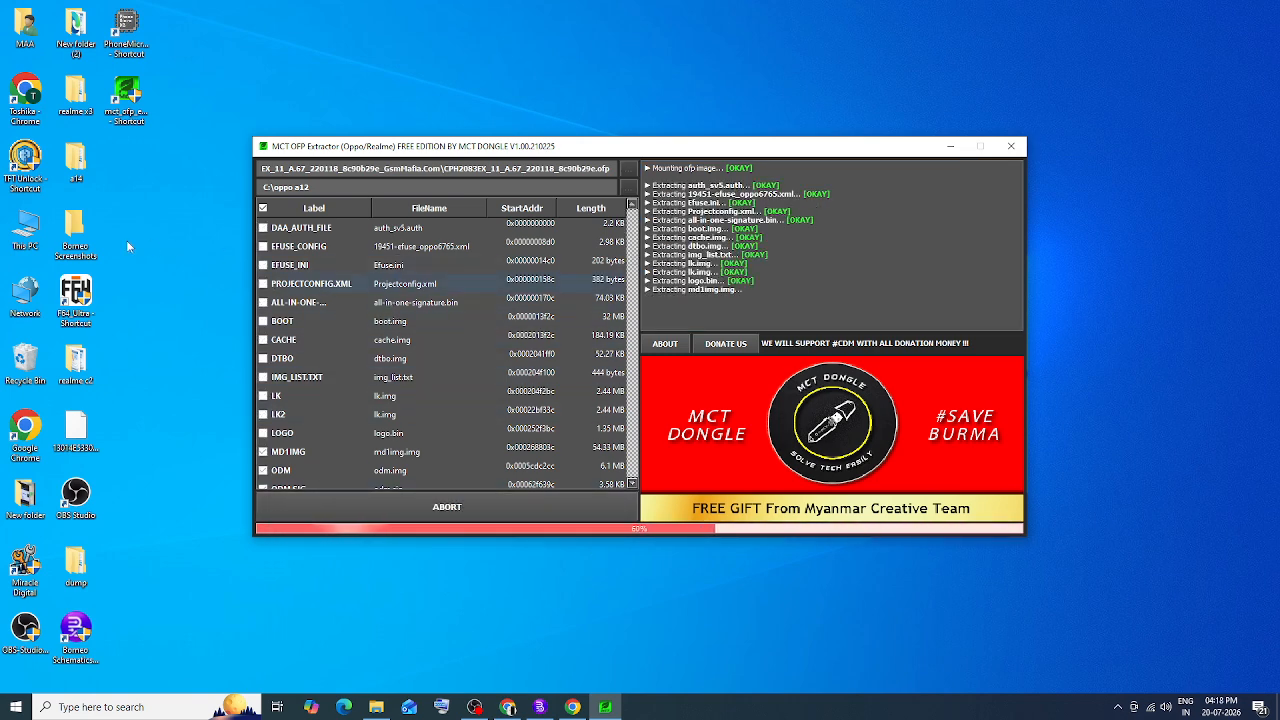
Delete the light_in_global_images folder from Local Disk (C:) in File Explorer, dismissing the Internet Download Manager trial pop-up.
left_click(20, 232)
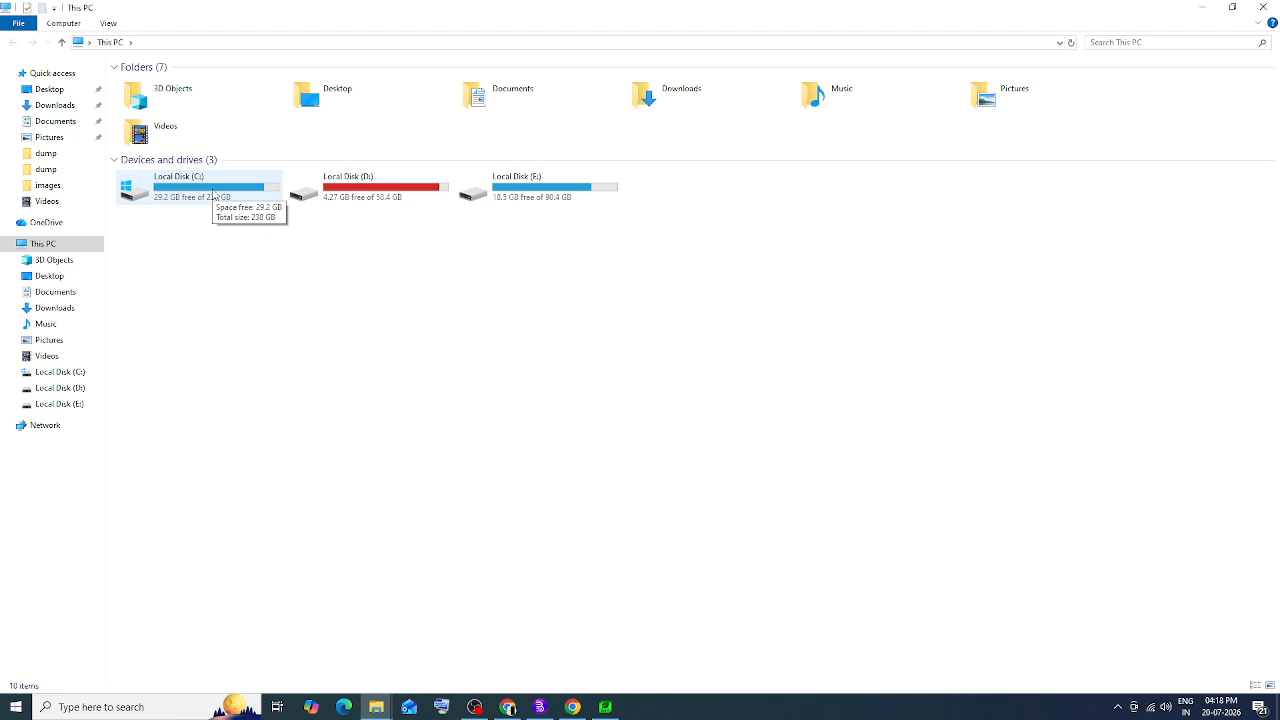
double_click(213, 195)
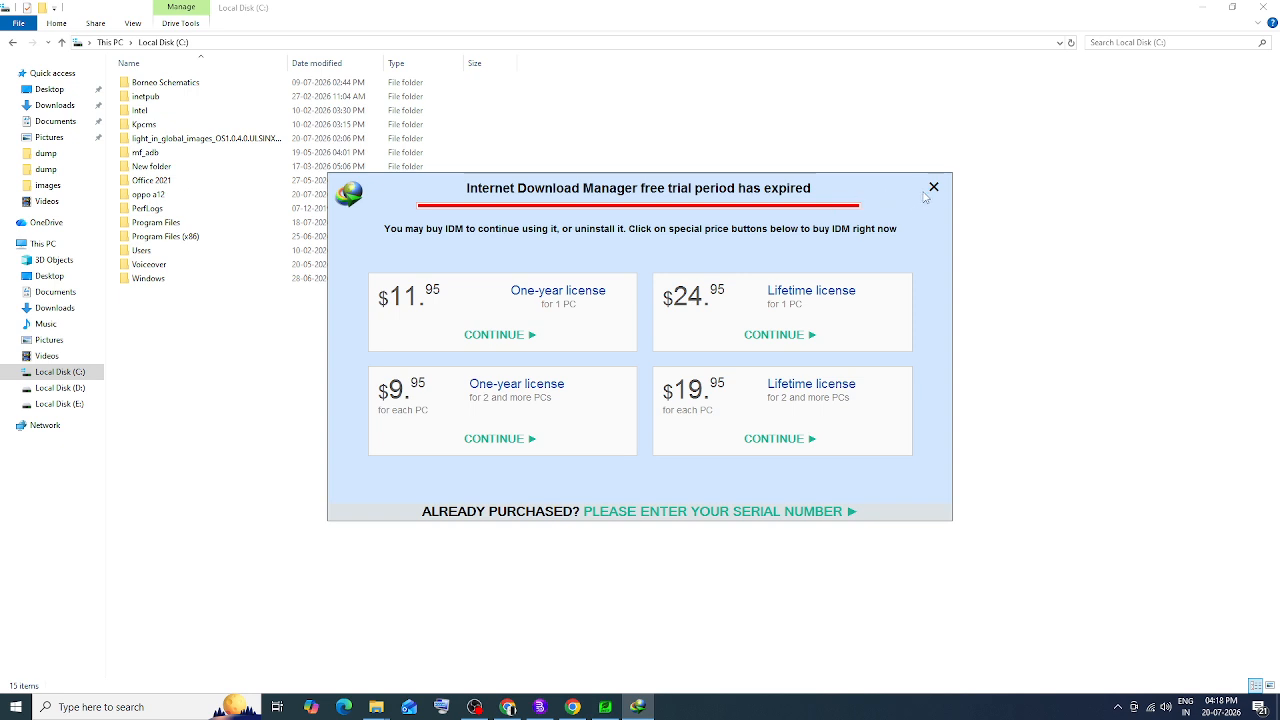
left_click(934, 188)
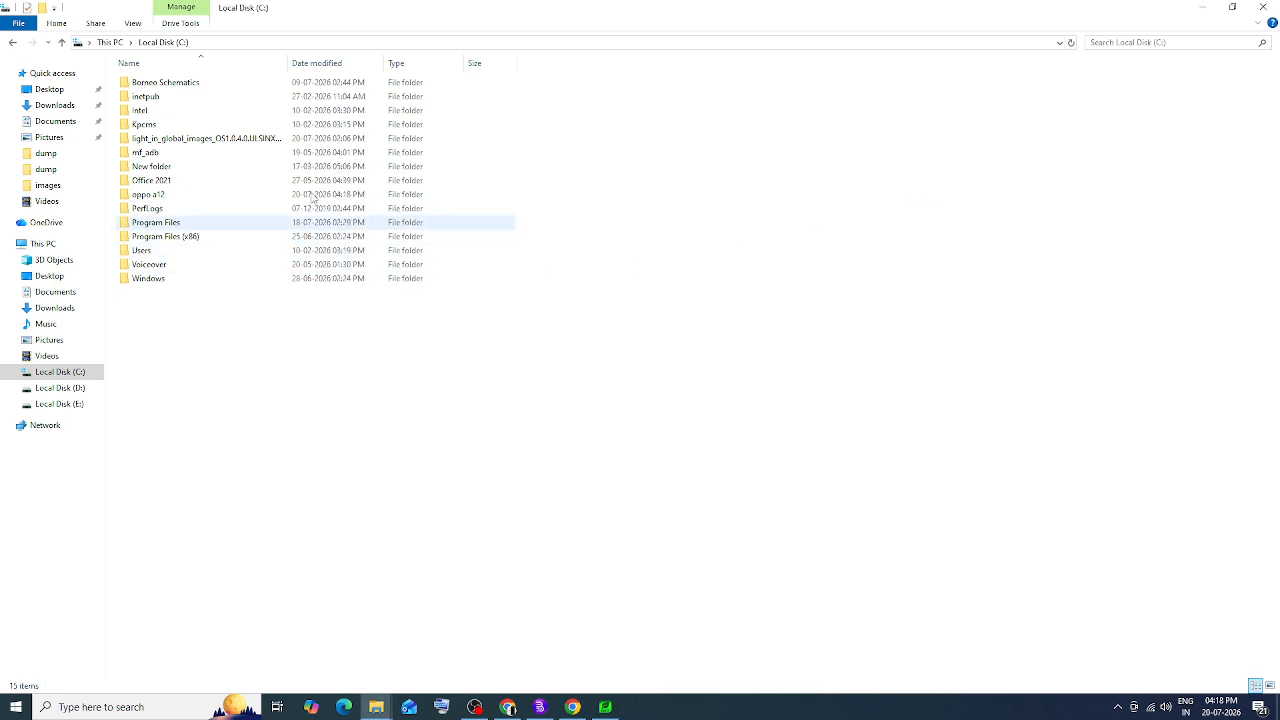
right_click(173, 141)
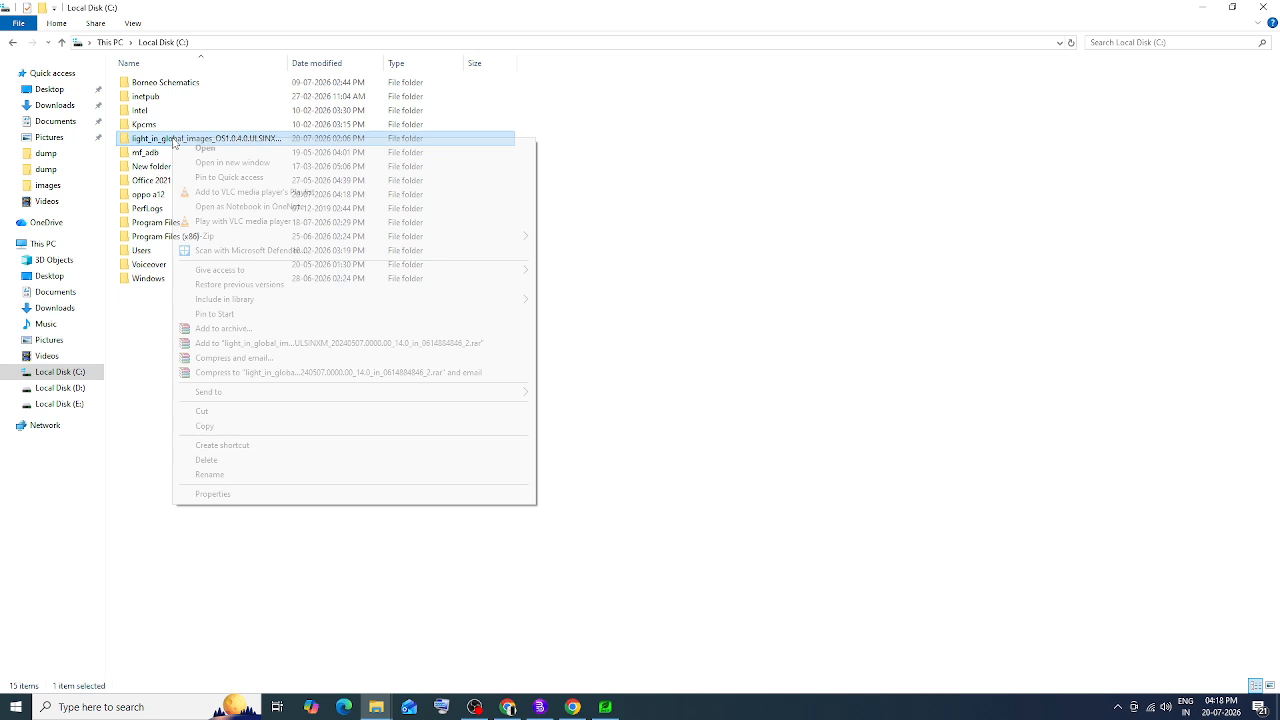
left_click(203, 462)
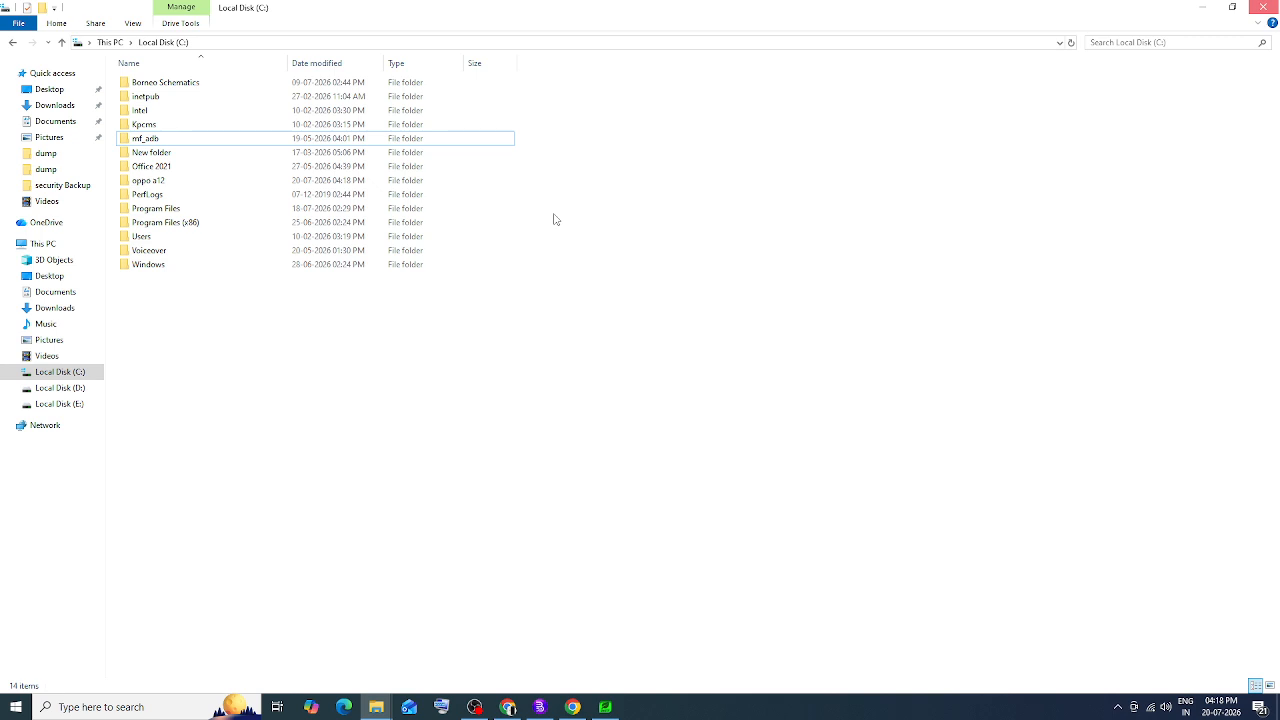
Return to MCT OFP Extractor with File Explorer minimized, and refresh the desktop.
left_click(606, 707)
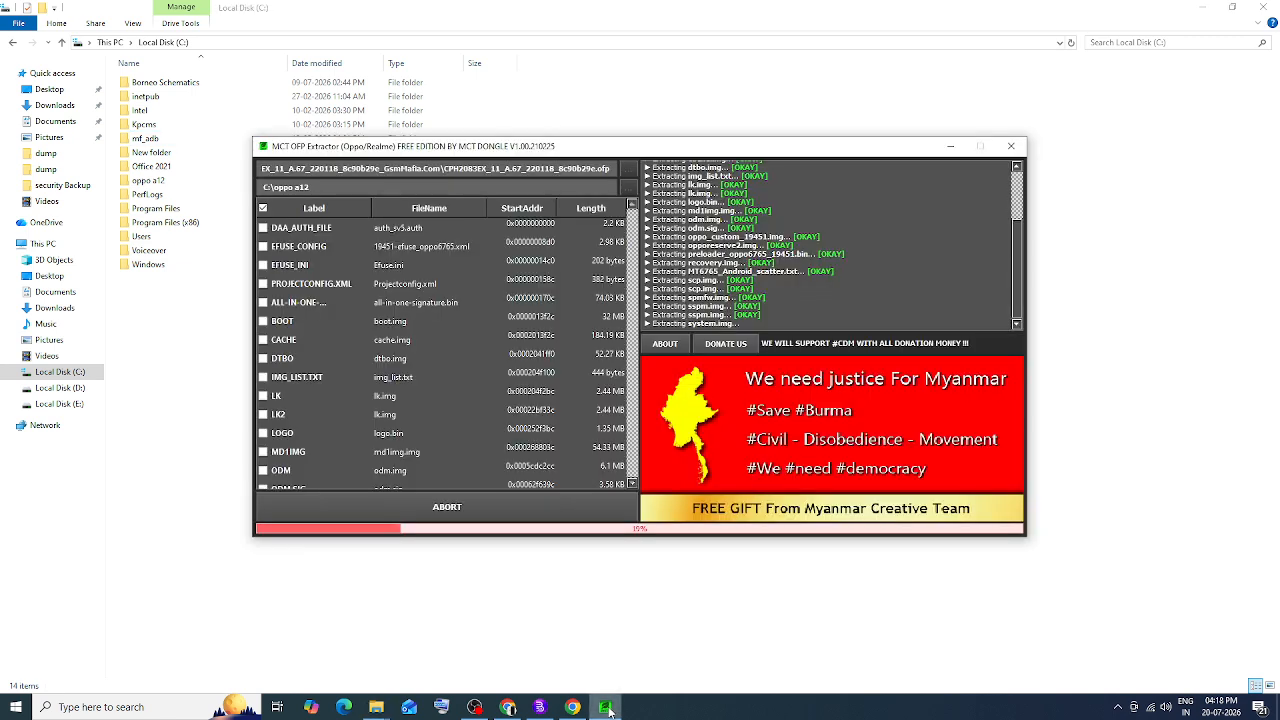
left_click(1203, 7)
right_click(912, 84)
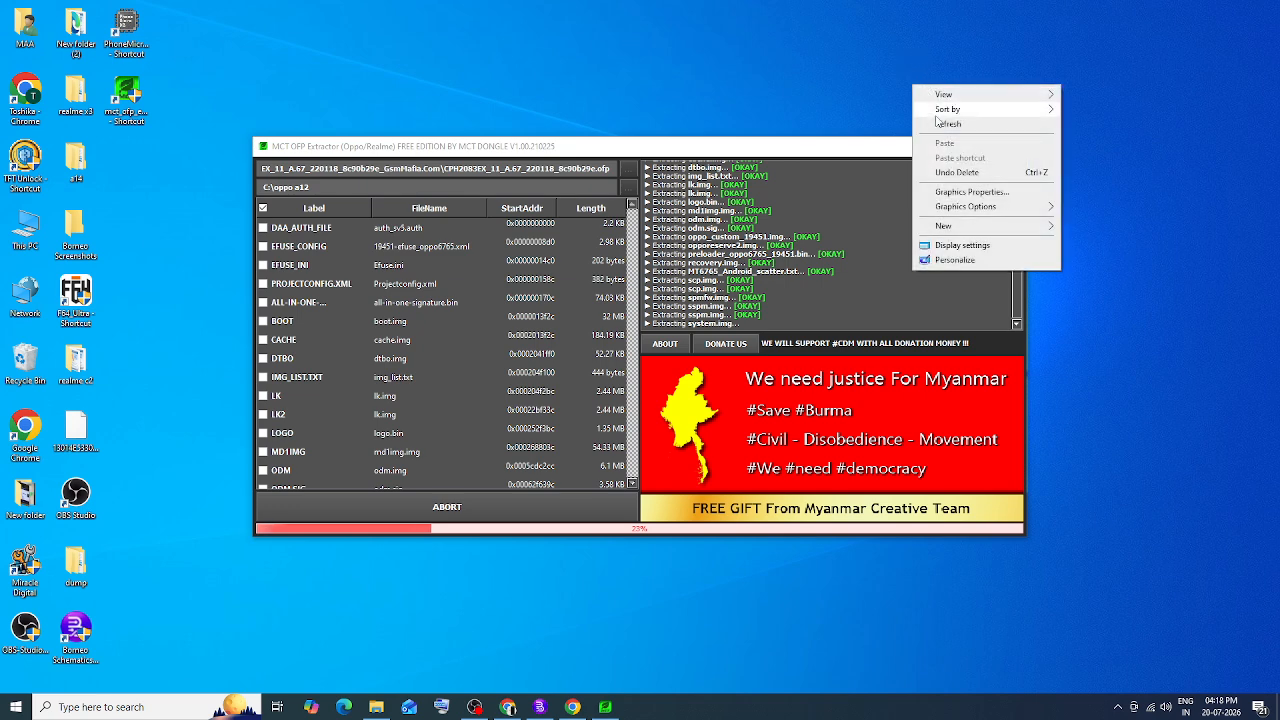
left_click(940, 122)
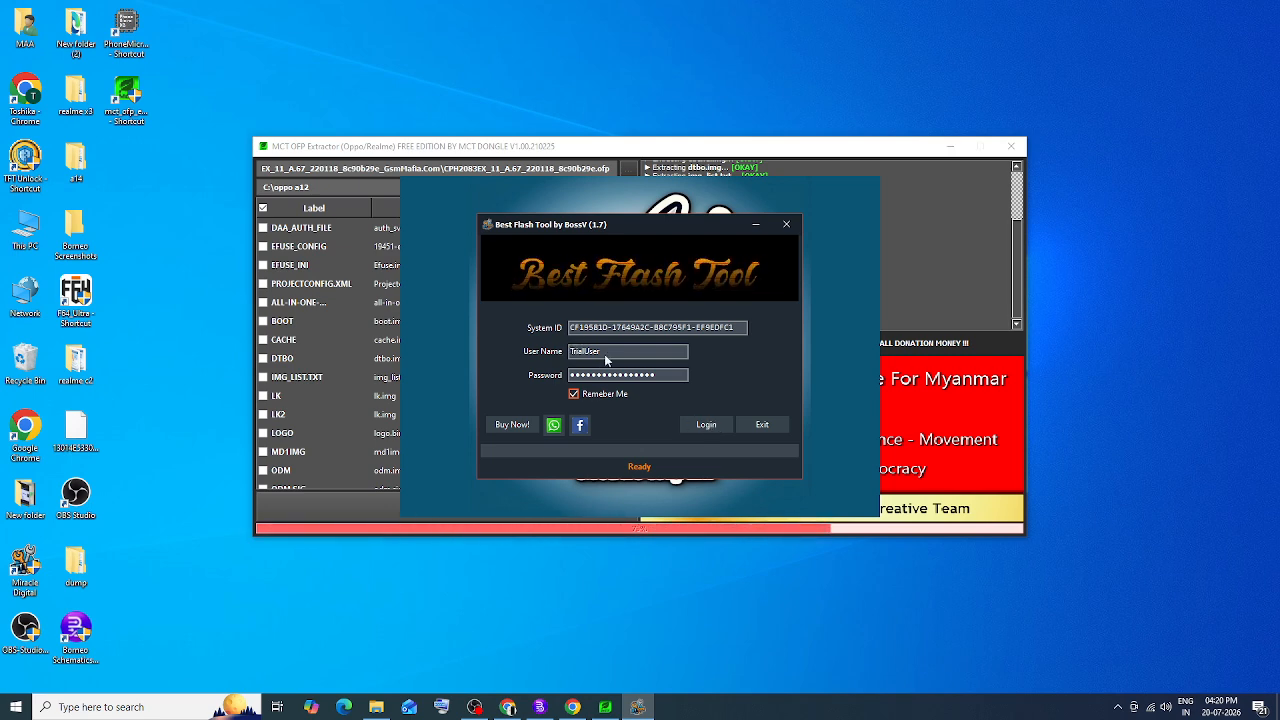
Log in to Best Flash Tool with the remembered trial account, and arrange its window and MCT OFP Extractor's so both are accessible.
left_click(699, 425)
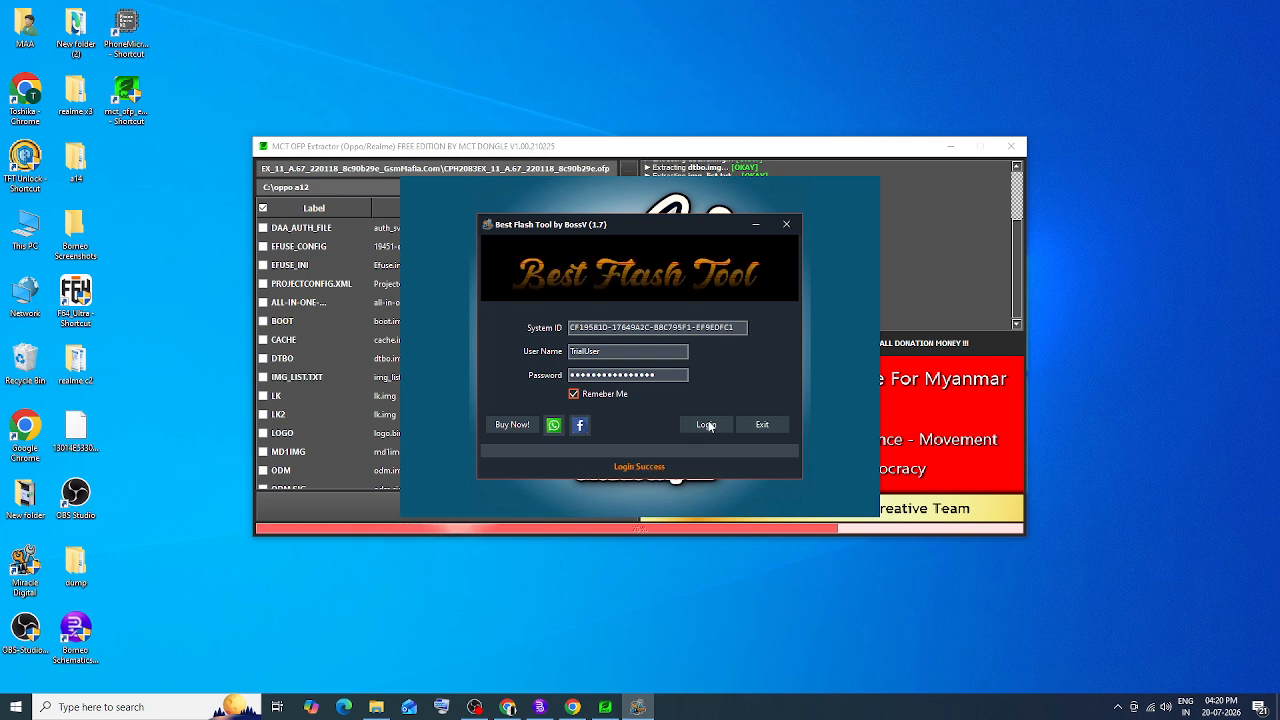
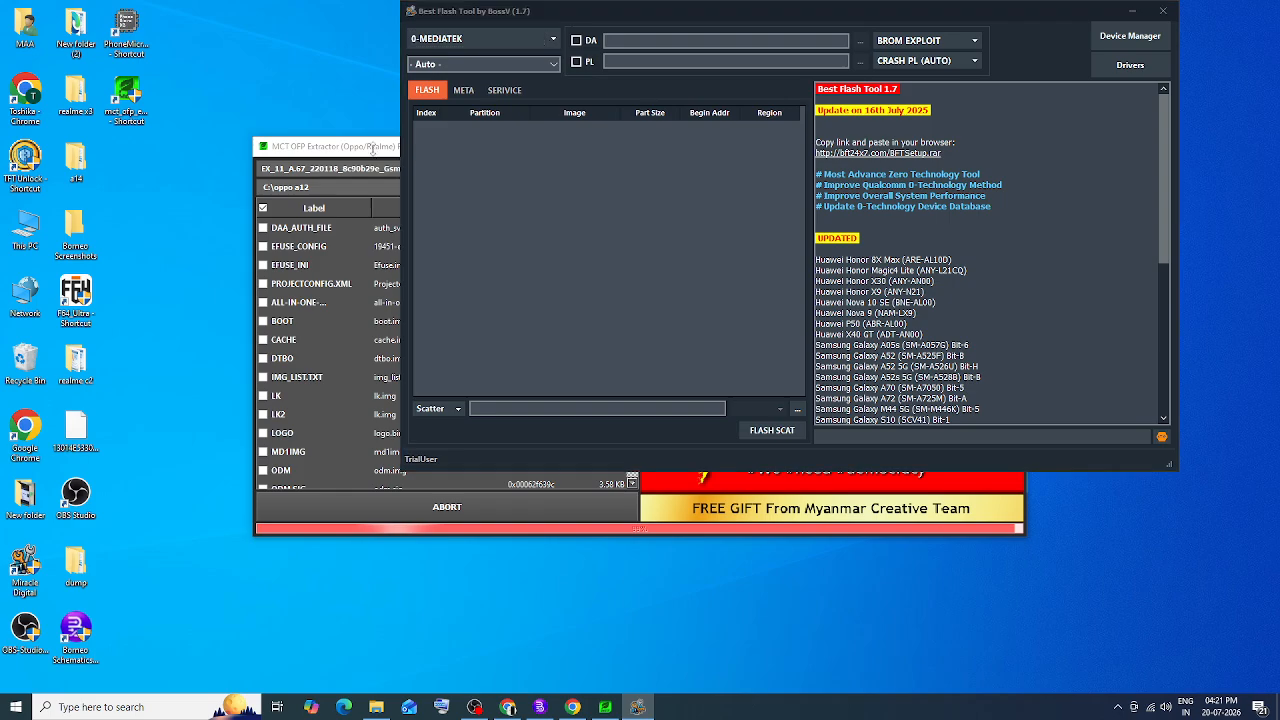
left_click(372, 148)
left_click_drag(528, 152, 295, 262)
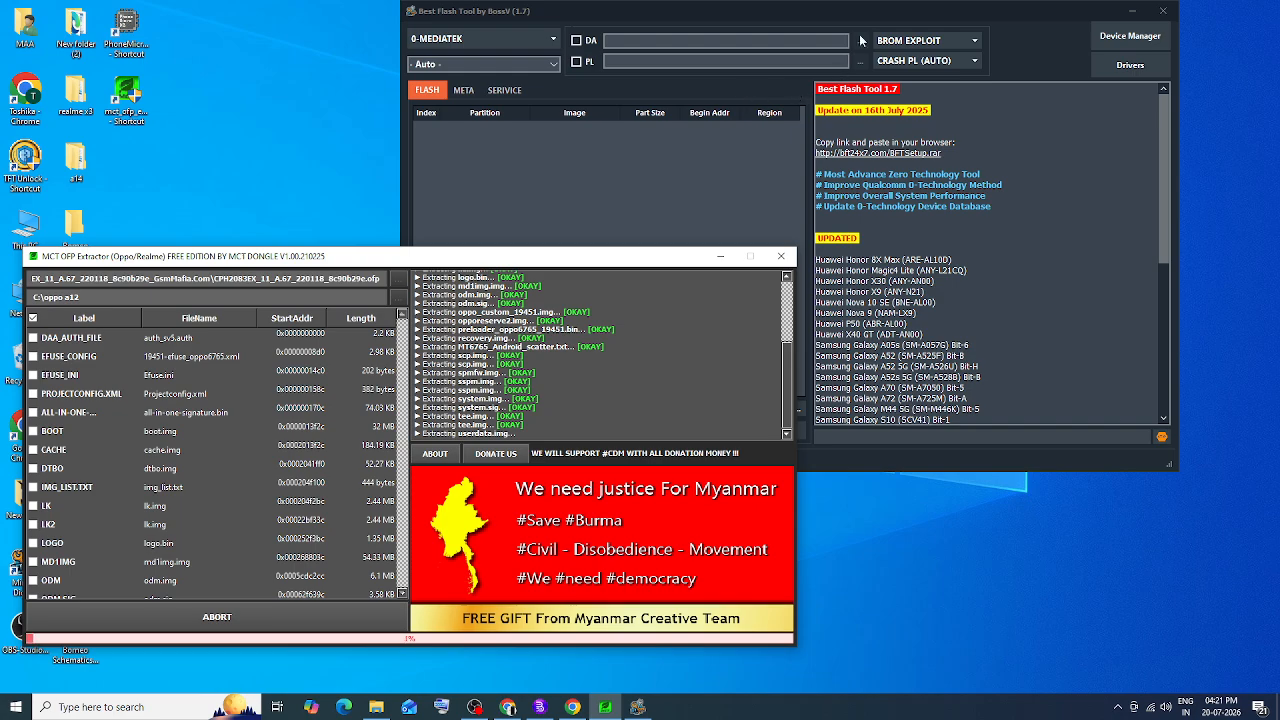
left_click_drag(855, 13, 922, 198)
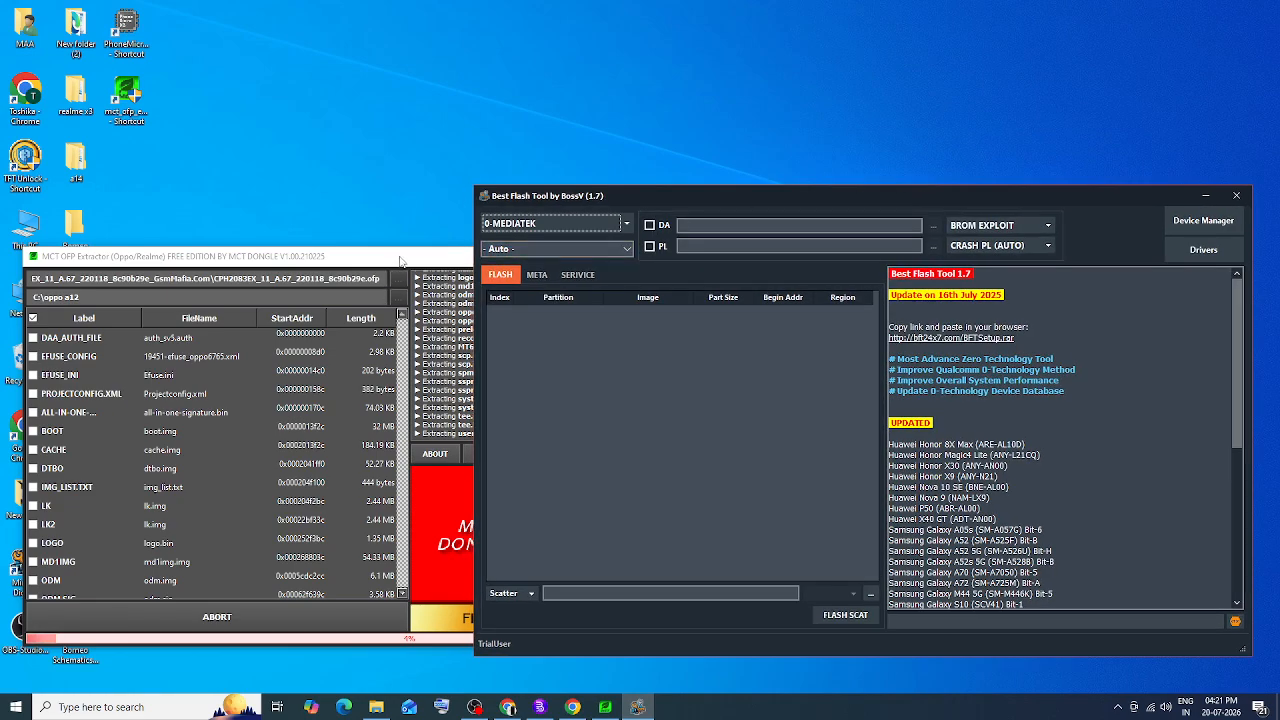
left_click(401, 262)
left_click_drag(435, 263, 417, 26)
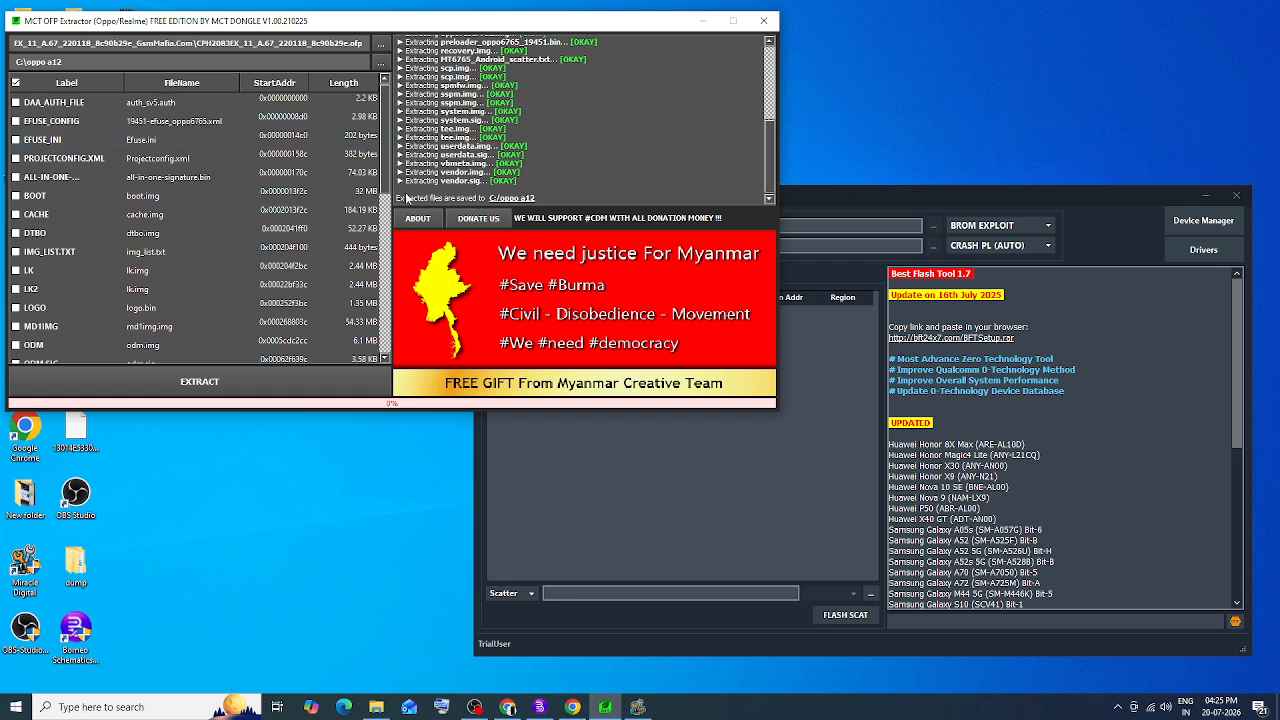
Highlight the saved-files path line in the completed extraction log, and close MCT OFP Extractor.
left_click_drag(423, 203, 507, 205)
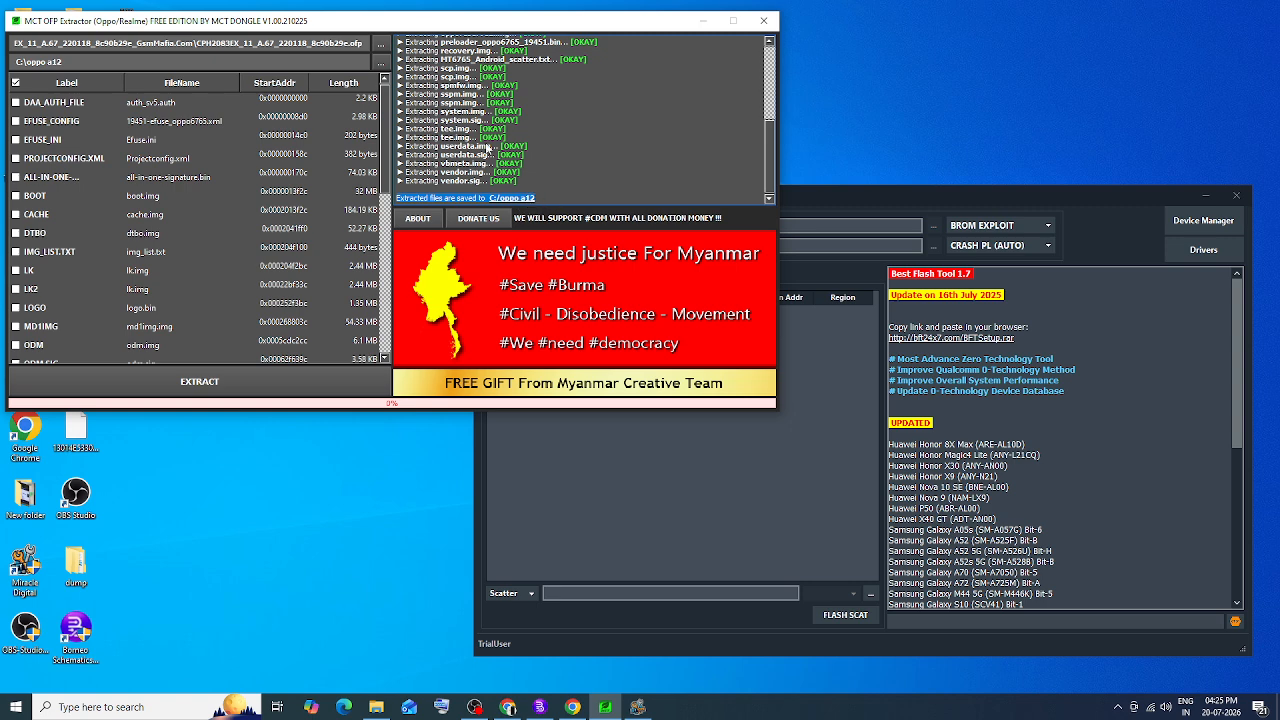
mouse_move(769, 142)
left_mouse_down()
mouse_move(776, 43)
mouse_move(775, 137)
left_mouse_up()
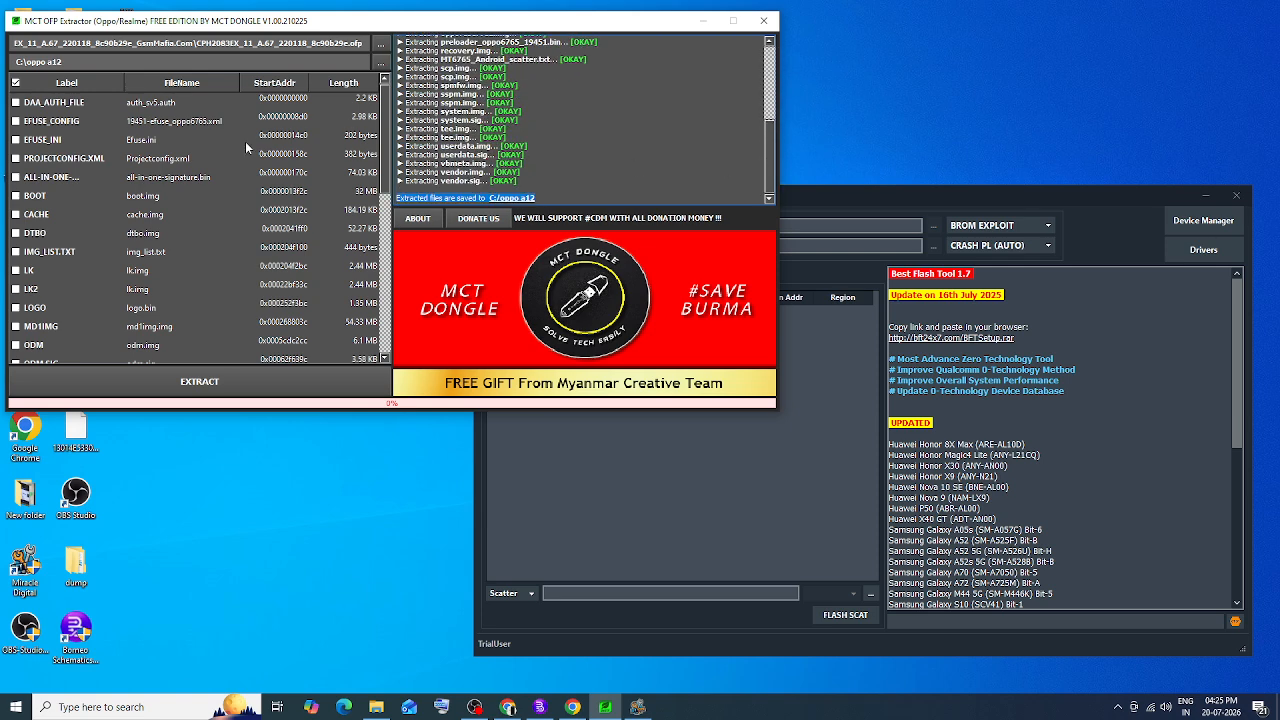
left_click(763, 20)
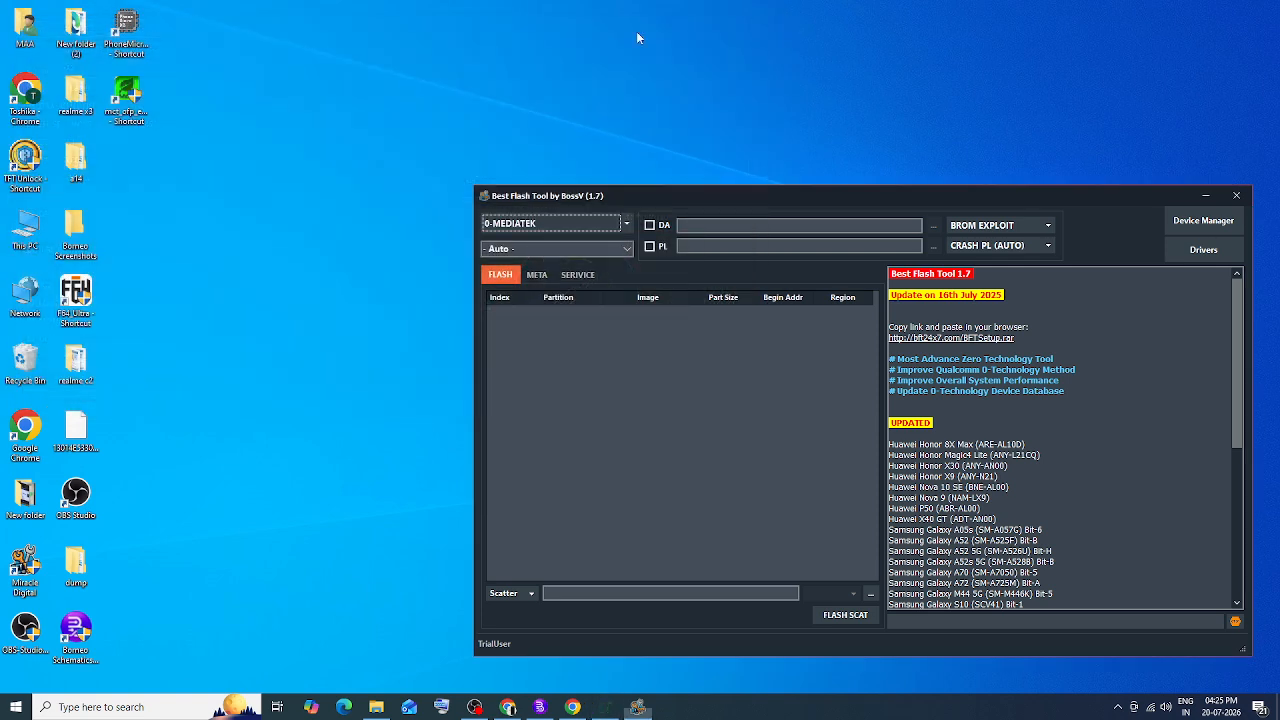
Browse to the oppo a12 folder on Local Disk (C:) in File Explorer and select the MT6765_Android_scatter file.
double_click(30, 238)
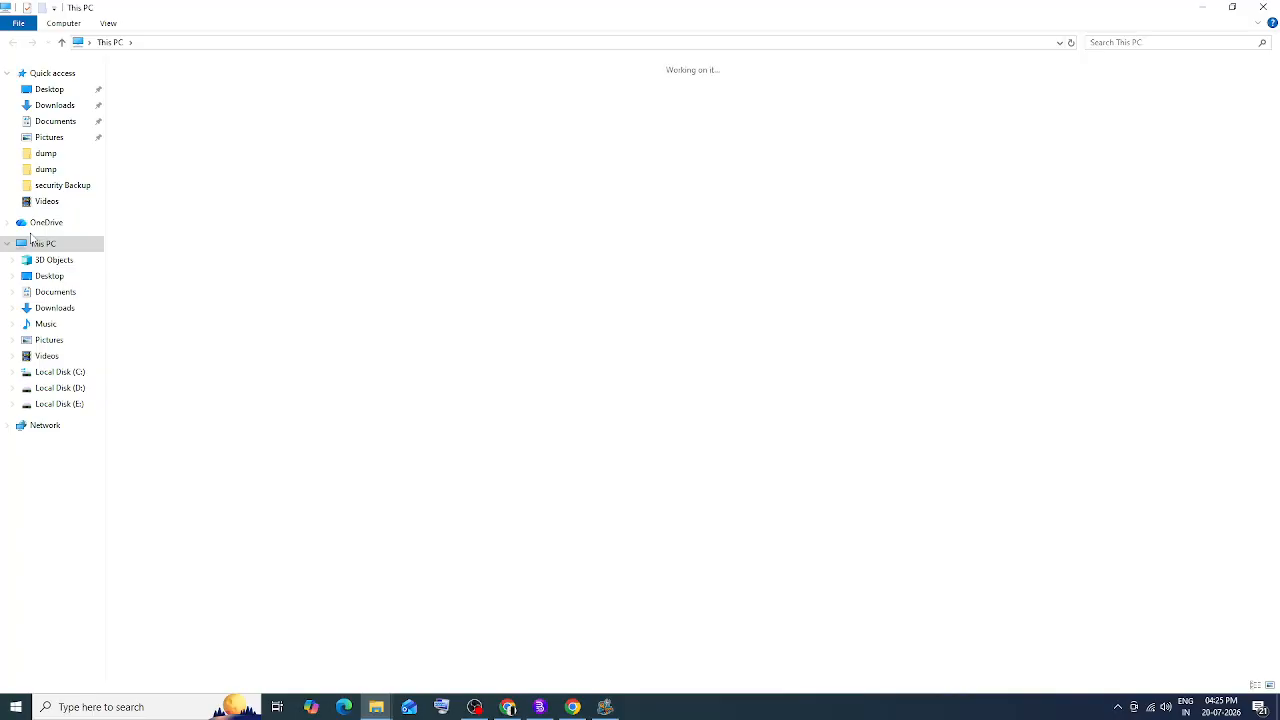
left_click(224, 197)
double_click(224, 197)
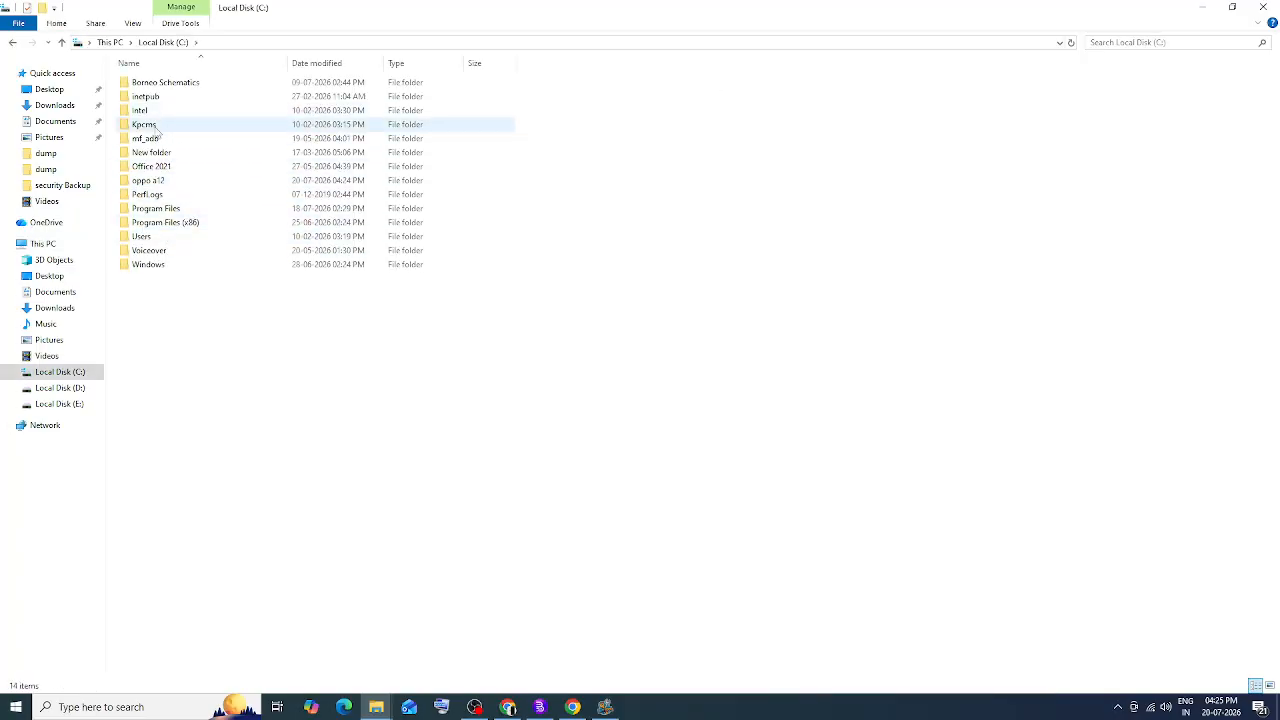
left_click(156, 182)
double_click(156, 182)
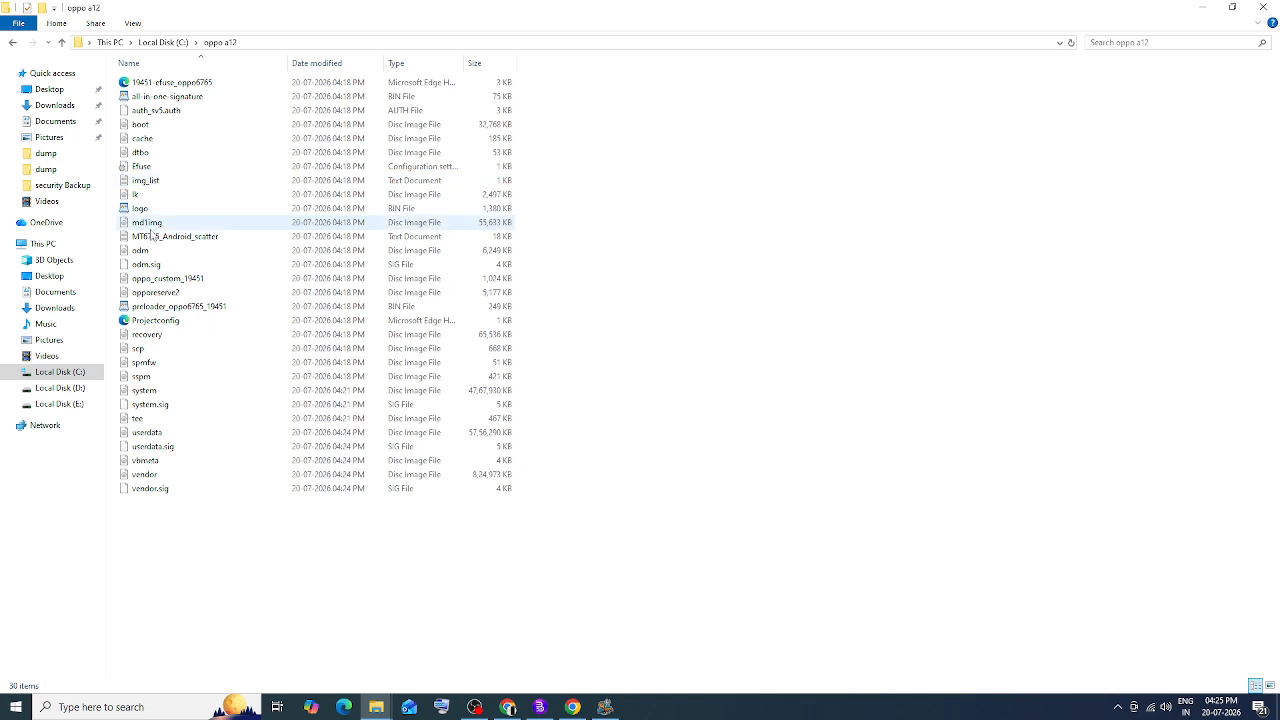
left_click(140, 238)
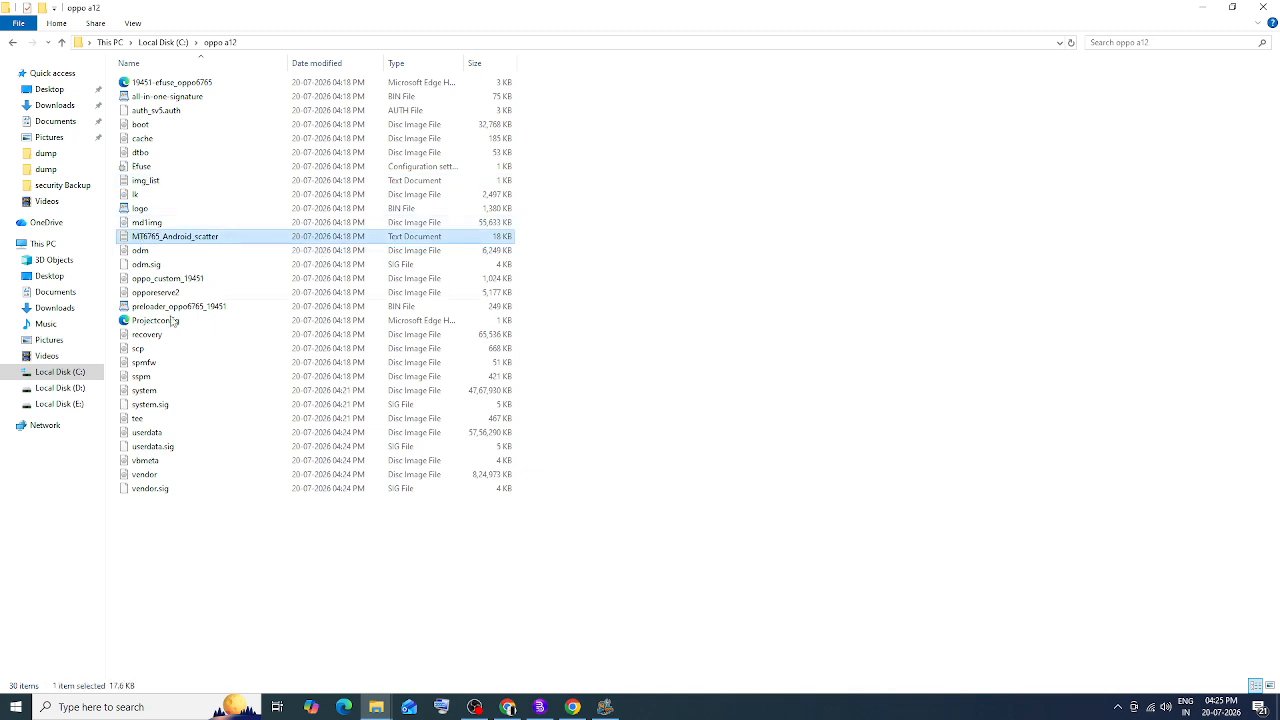
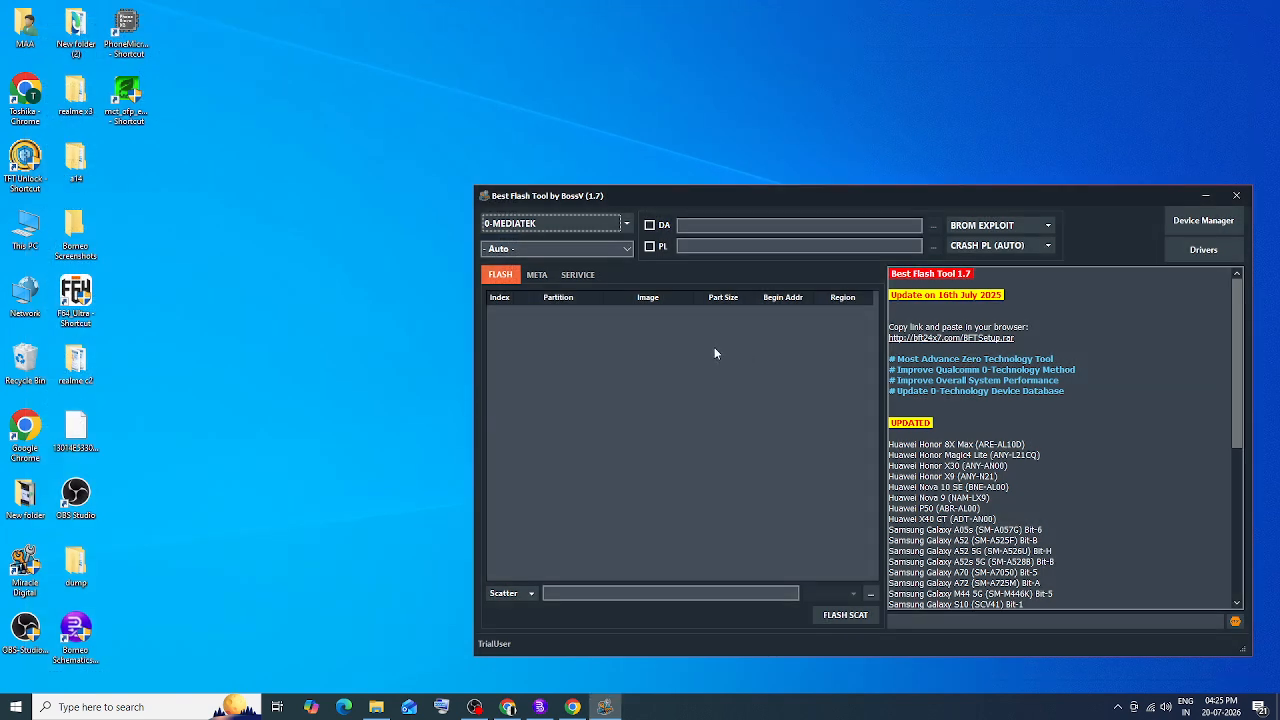
Move the Best Flash Tool window to the middle of the desktop and choose 0-MEDIATEK as the platform.
left_click_drag(928, 205, 721, 85)
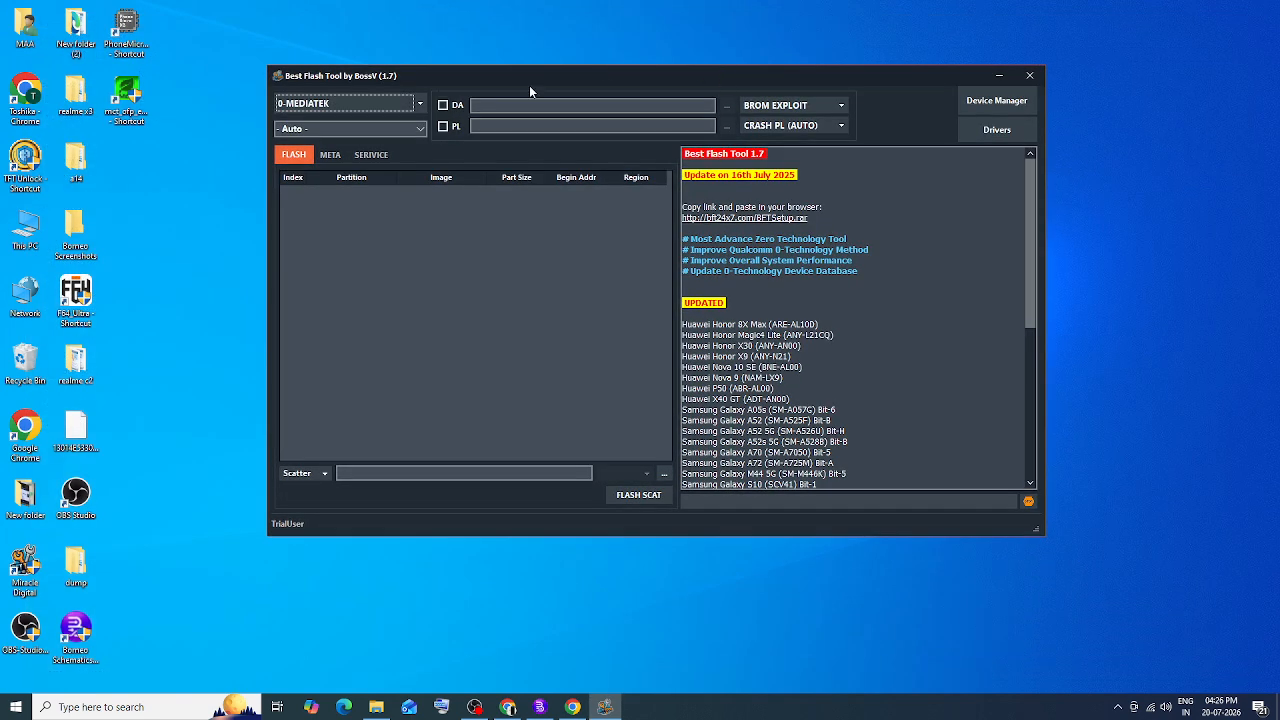
left_click(419, 103)
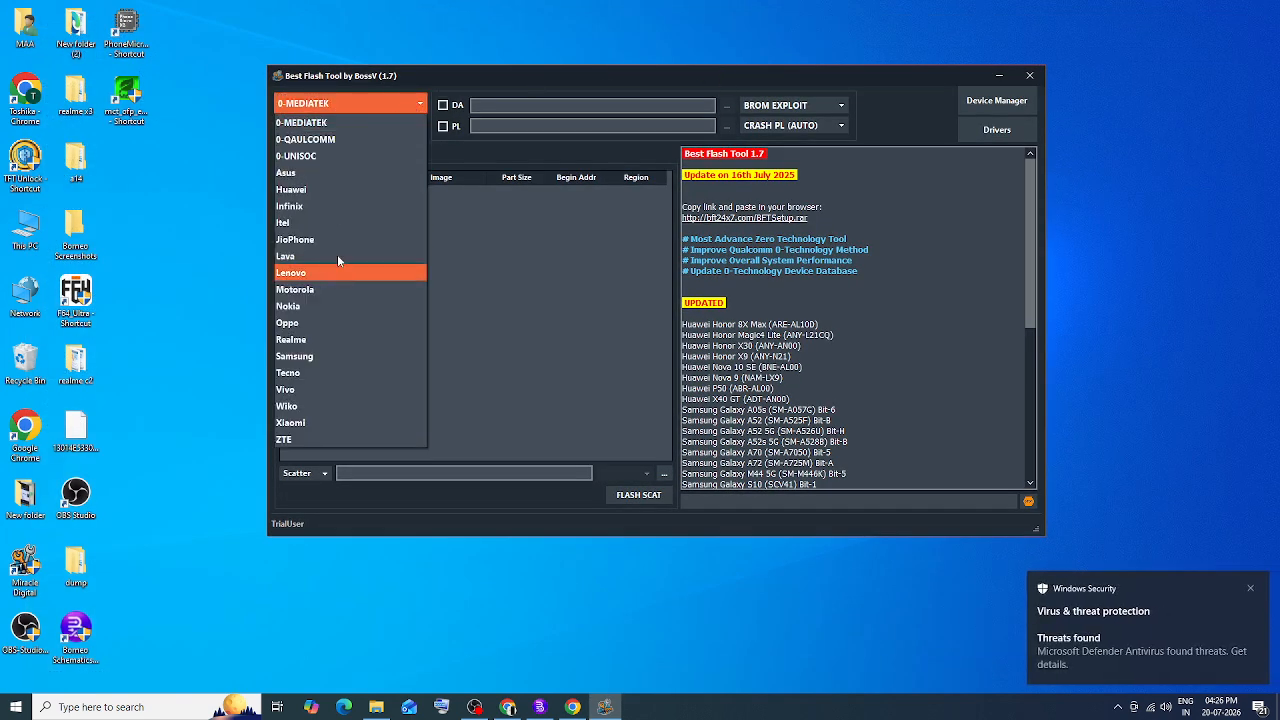
left_click(301, 122)
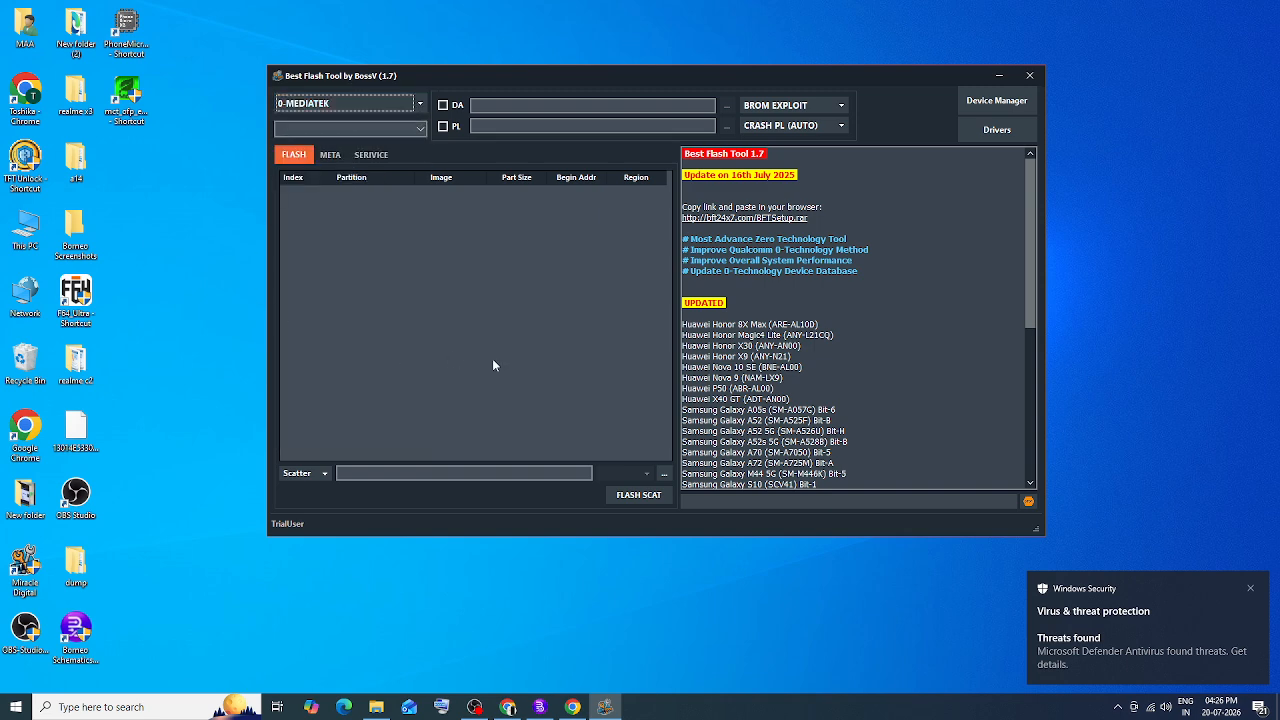
Load the scatter file MT6765_Android_scatter.txt from C:\oppo a12 into the flash partition list.
left_click(662, 473)
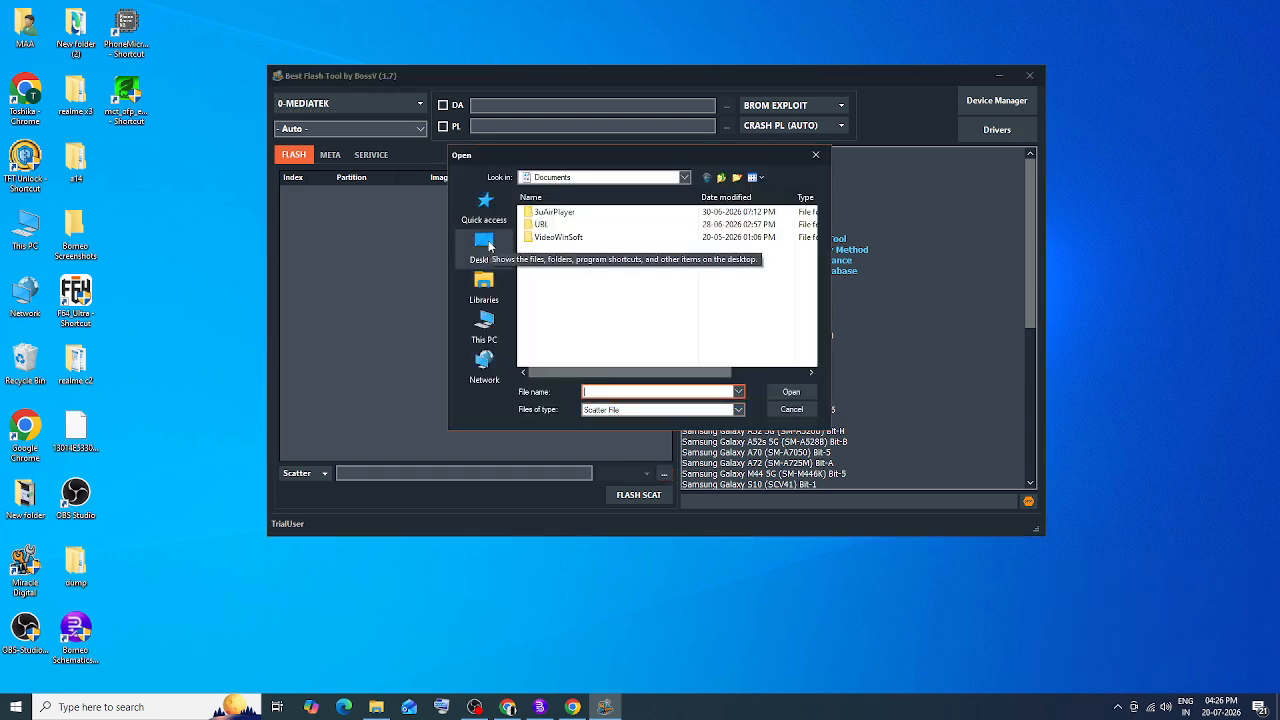
left_click(484, 330)
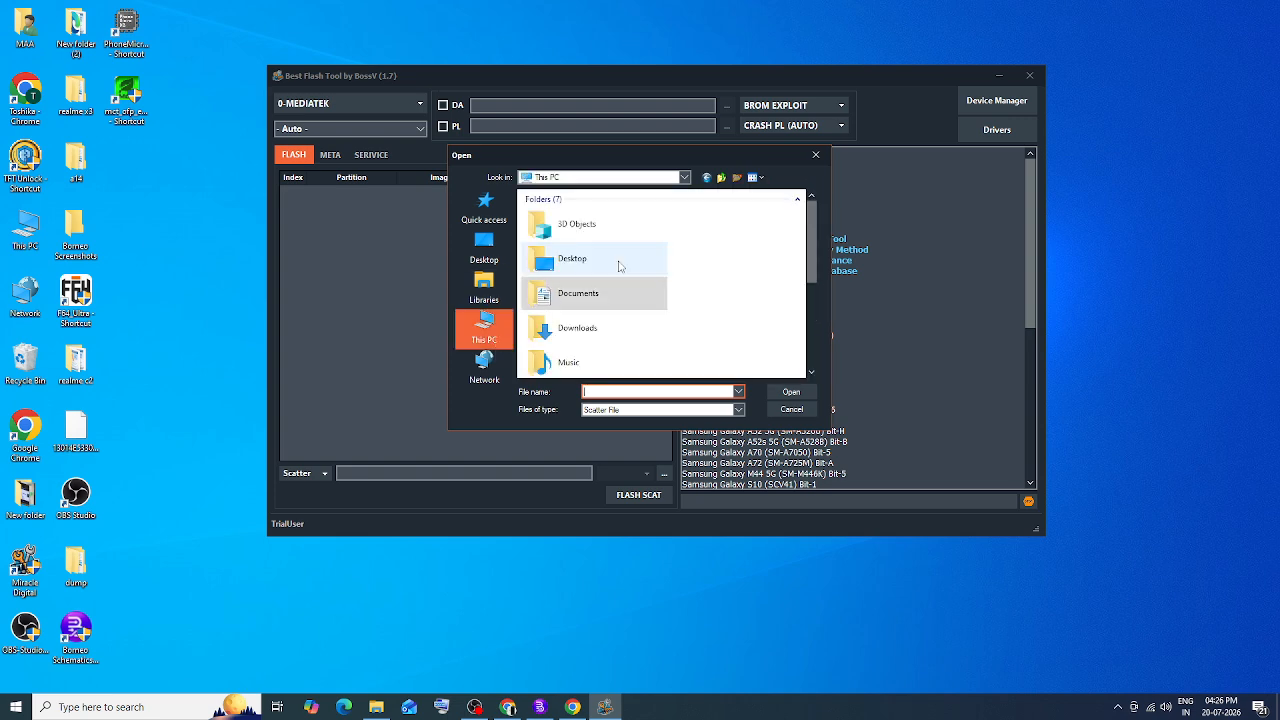
scroll(629, 290, "down", 5)
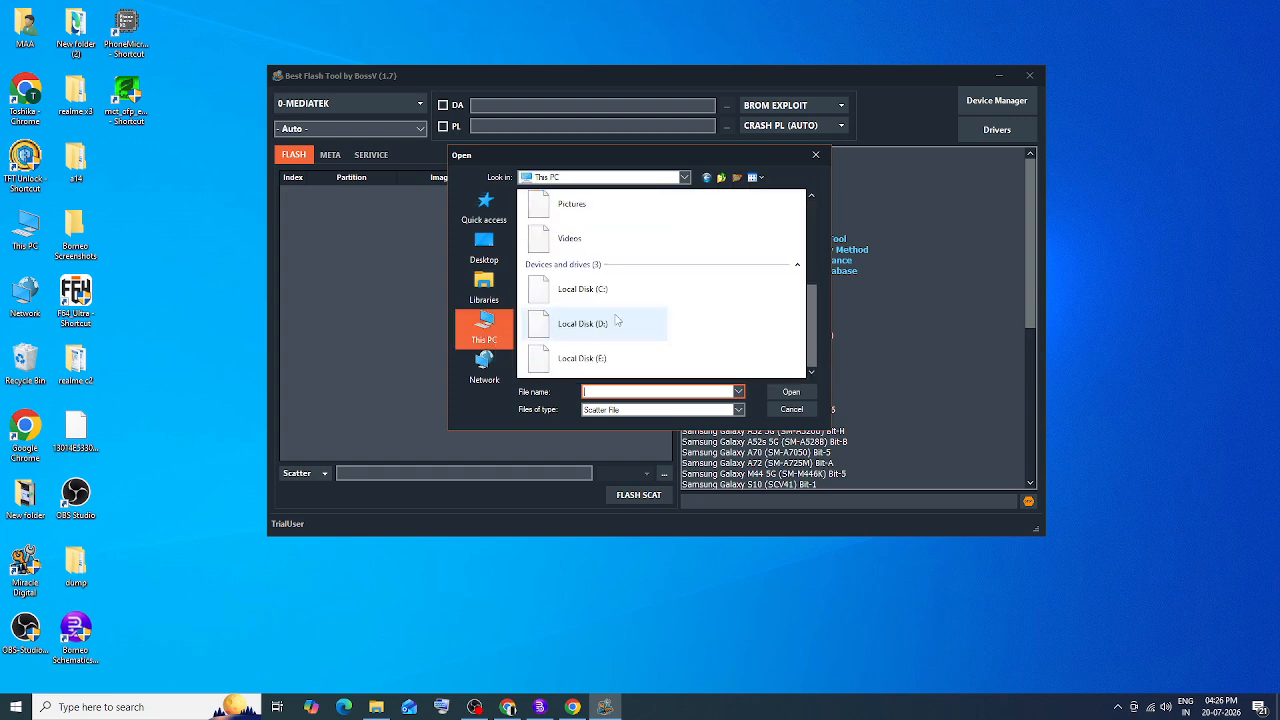
double_click(573, 290)
double_click(551, 300)
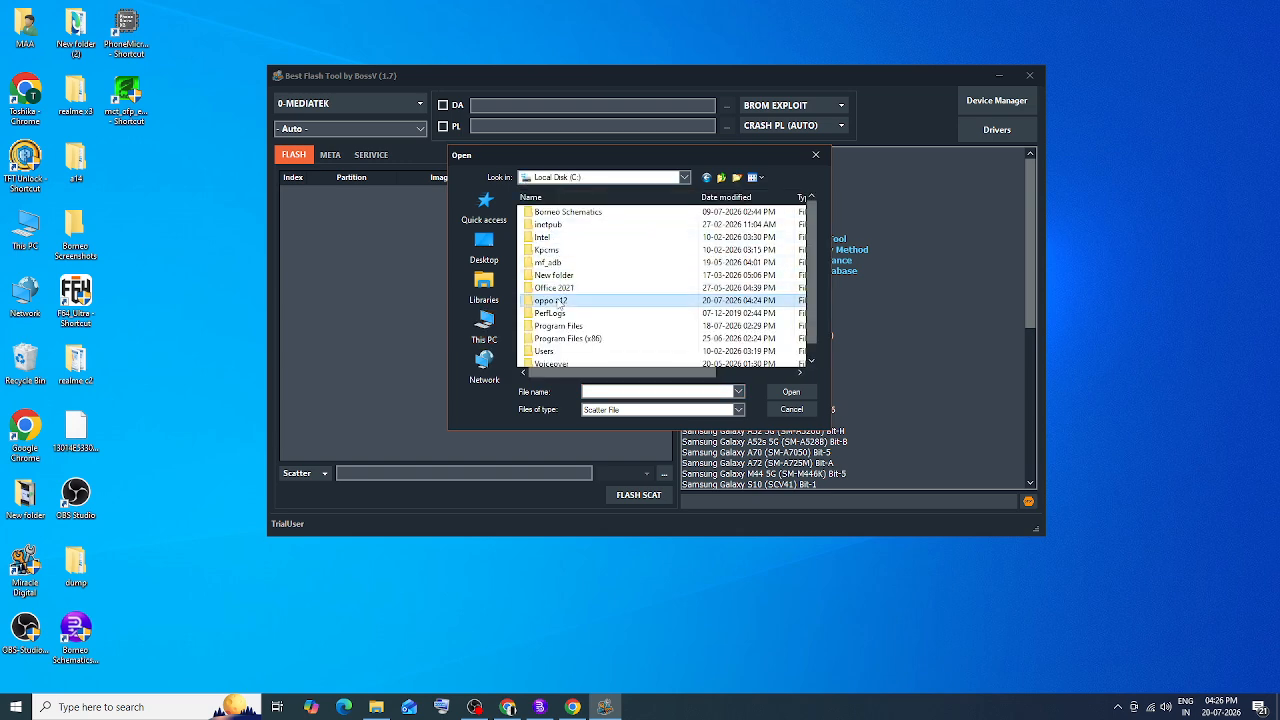
left_click(585, 218)
double_click(585, 213)
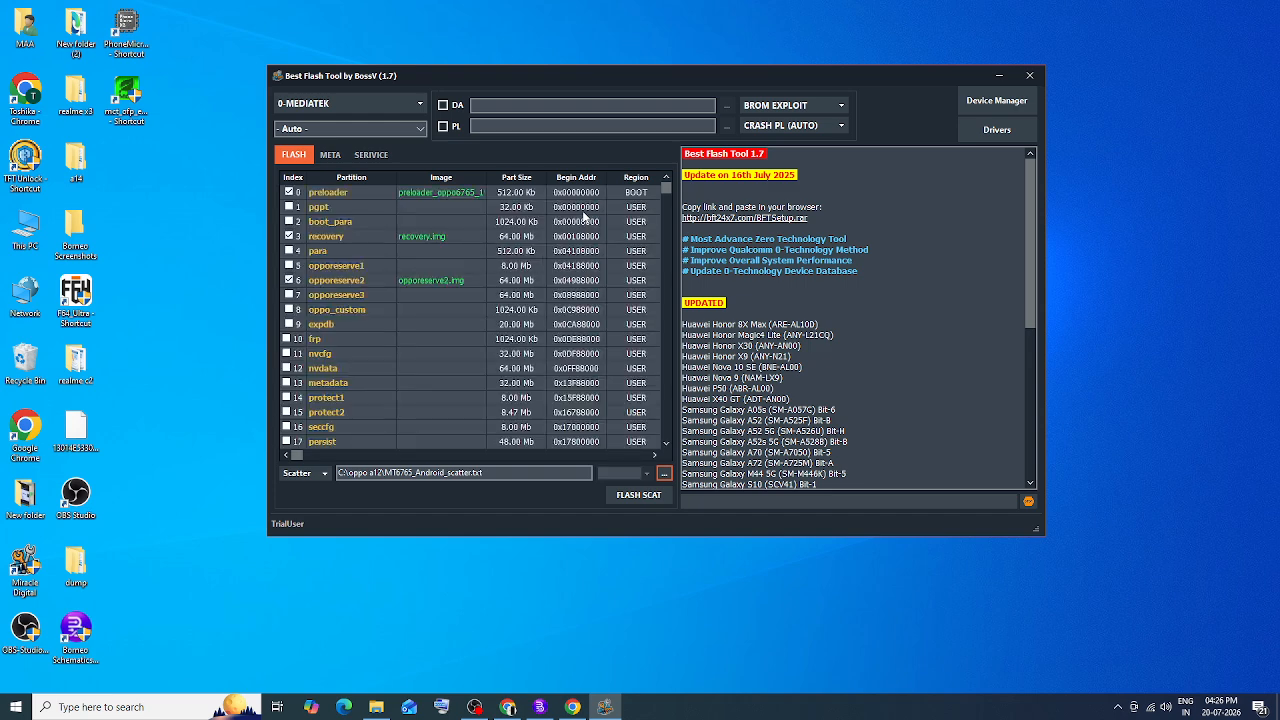
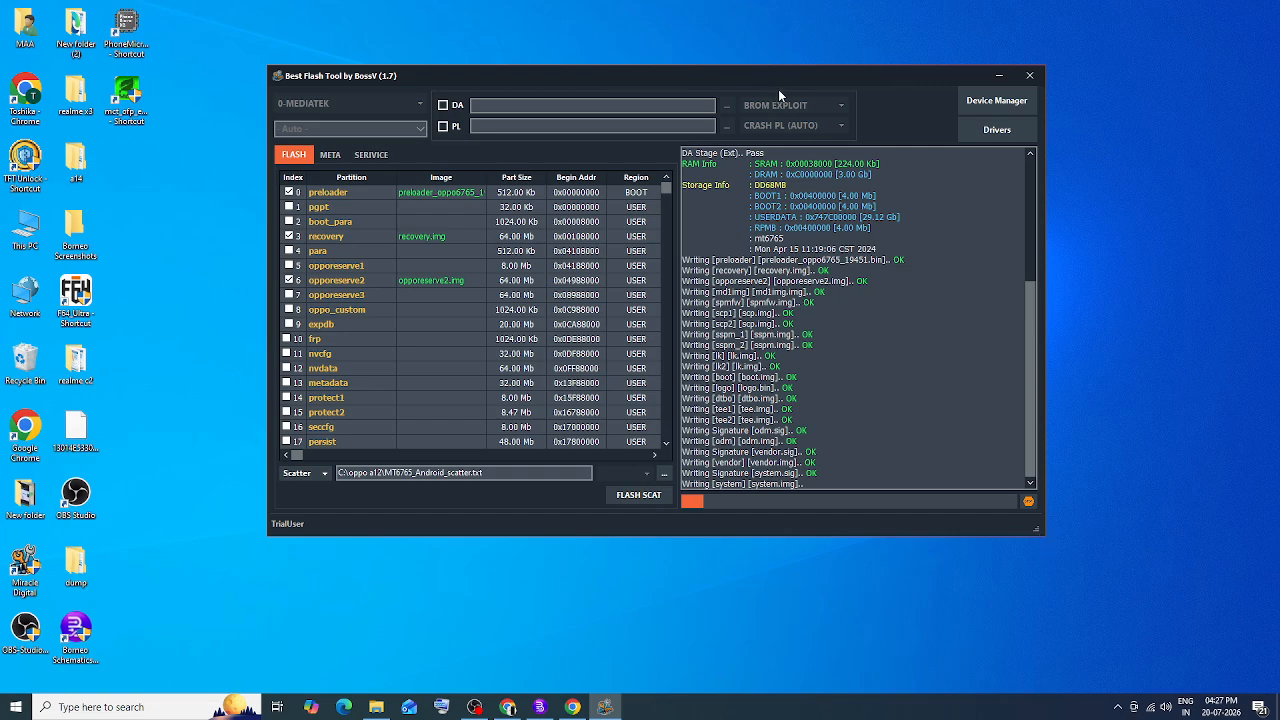
left_click_drag(784, 86, 744, 92)
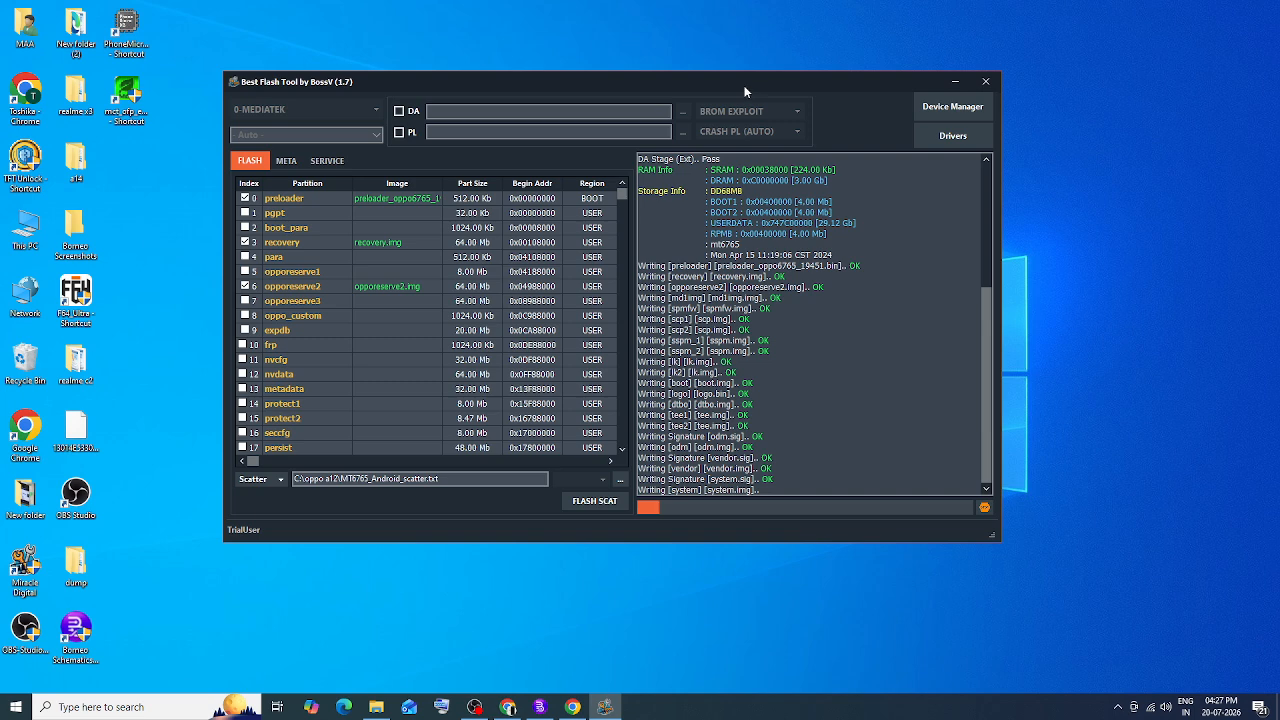